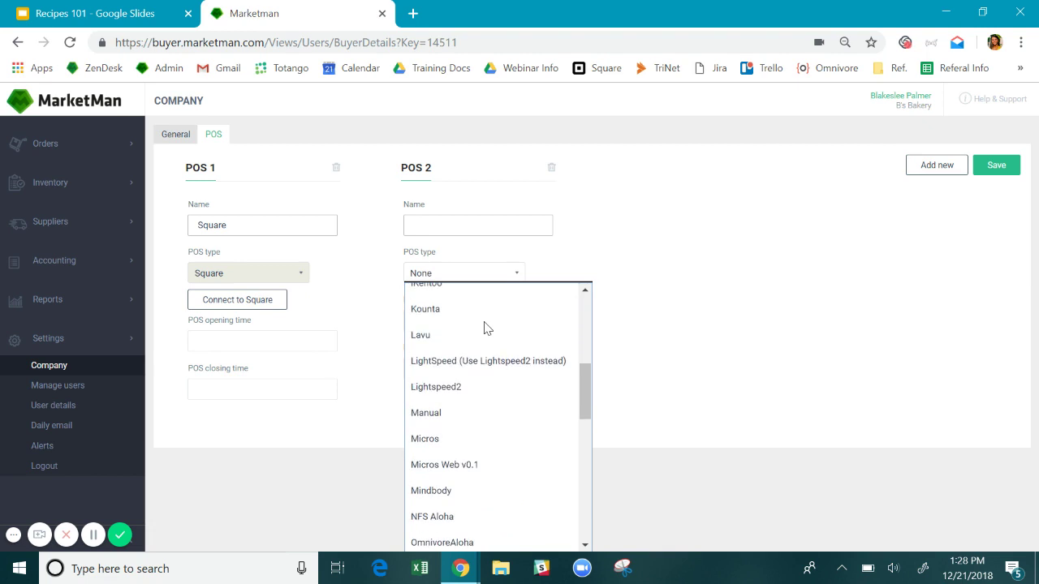
Look through the POS types offered for POS 2 and close the list without choosing one.
scroll(486, 328, "down", 8)
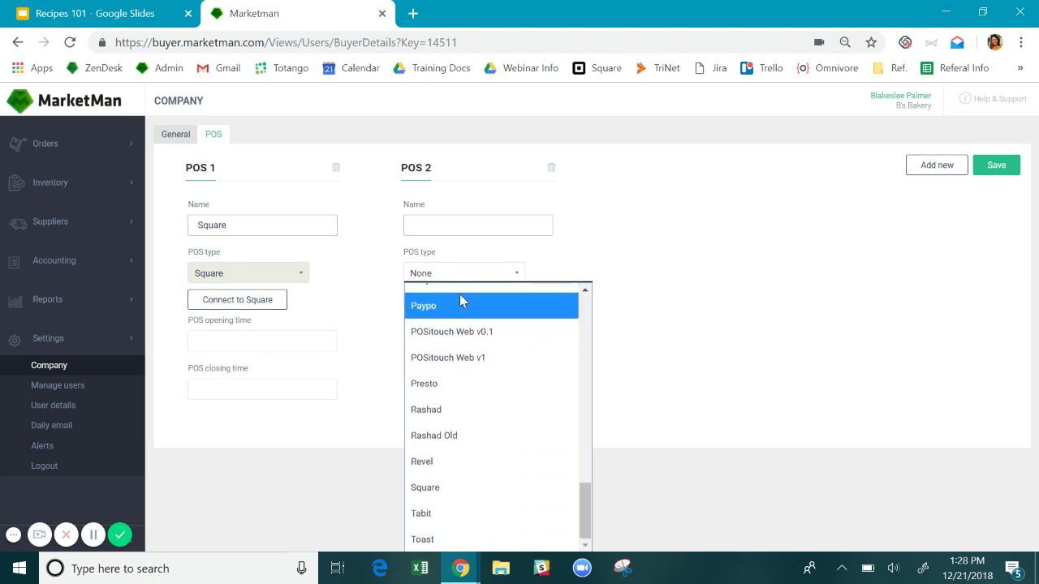
scroll(459, 292, "up", 1)
scroll(463, 341, "down", 1)
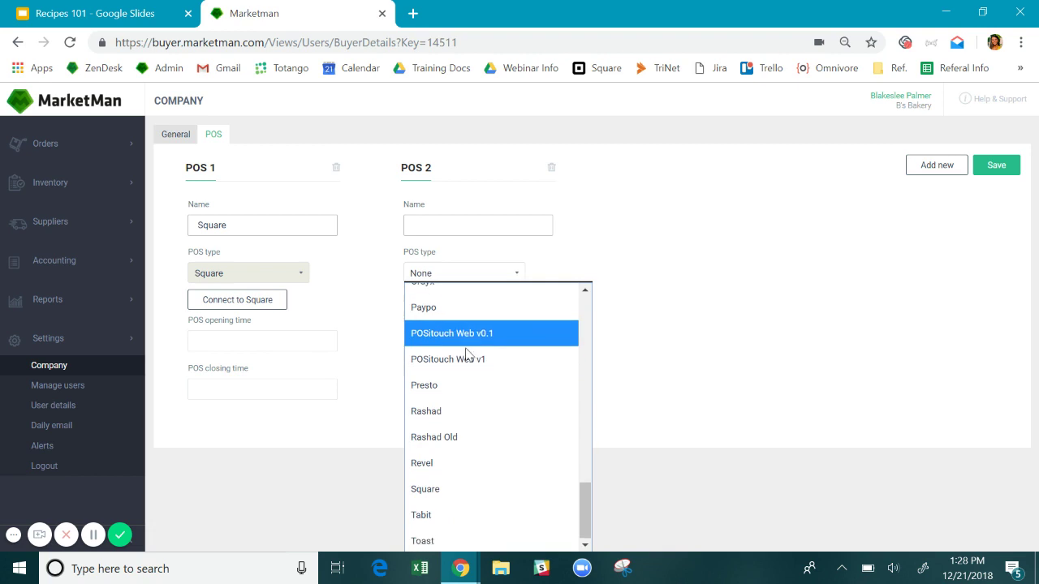
left_click(613, 301)
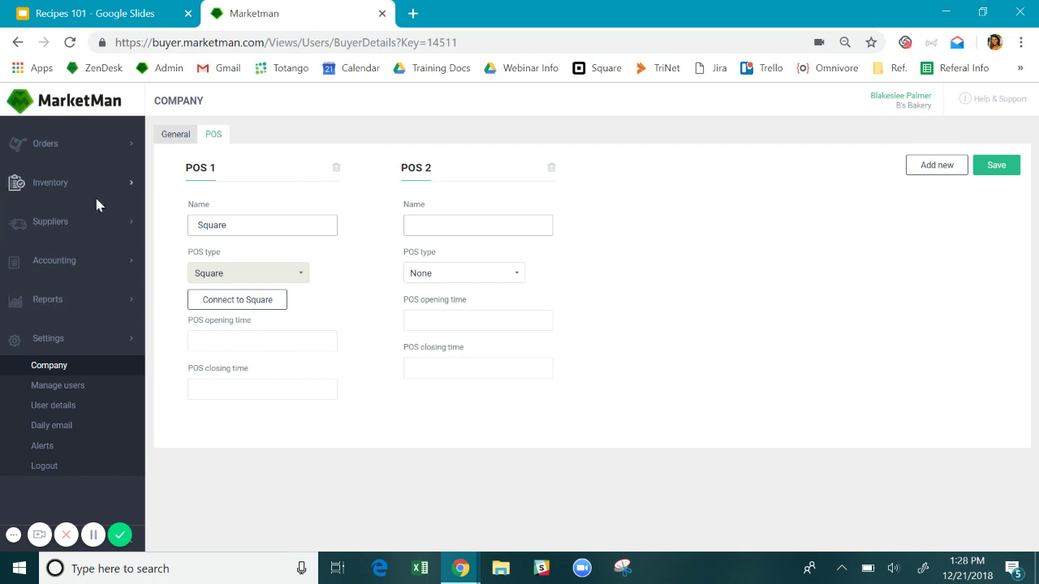
Go to the dashboard and open the inventory's Sub-recipes/Preparations list.
left_click(73, 108)
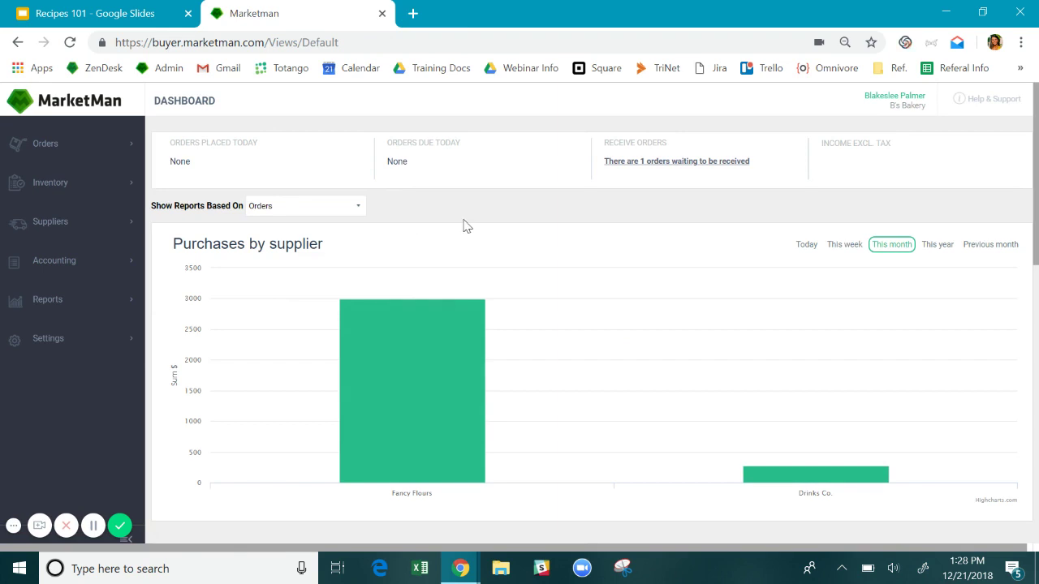
left_click(22, 182)
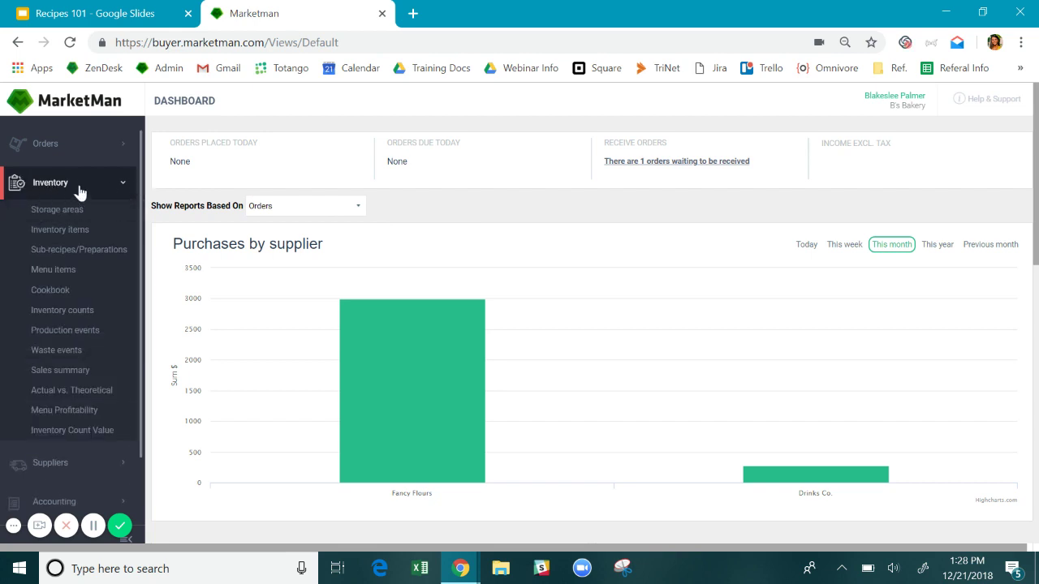
left_click(63, 258)
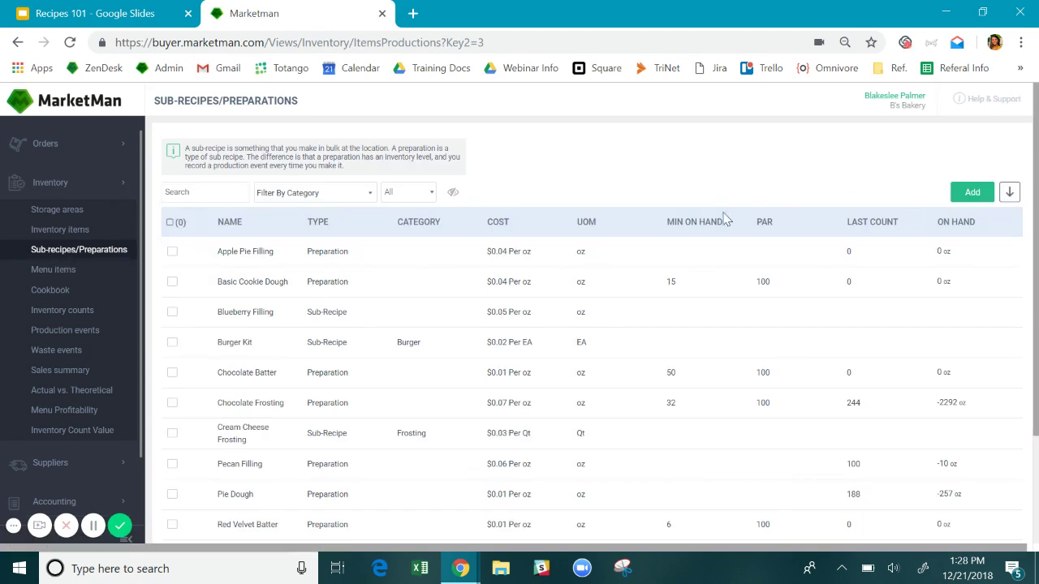
Start a new sub-recipe item and name it Sprinkles.
left_click(973, 195)
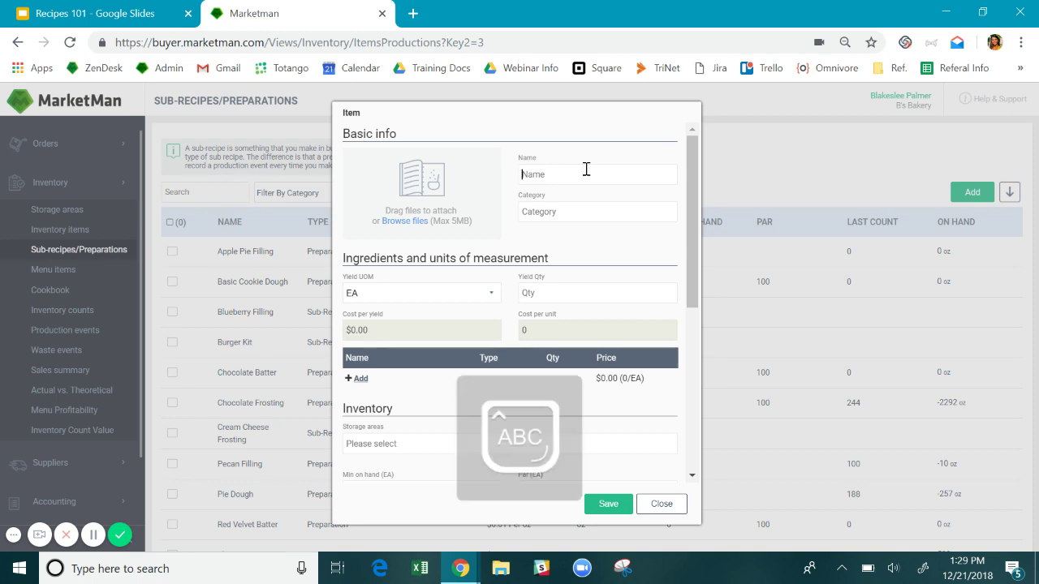
type("Sprinkle")
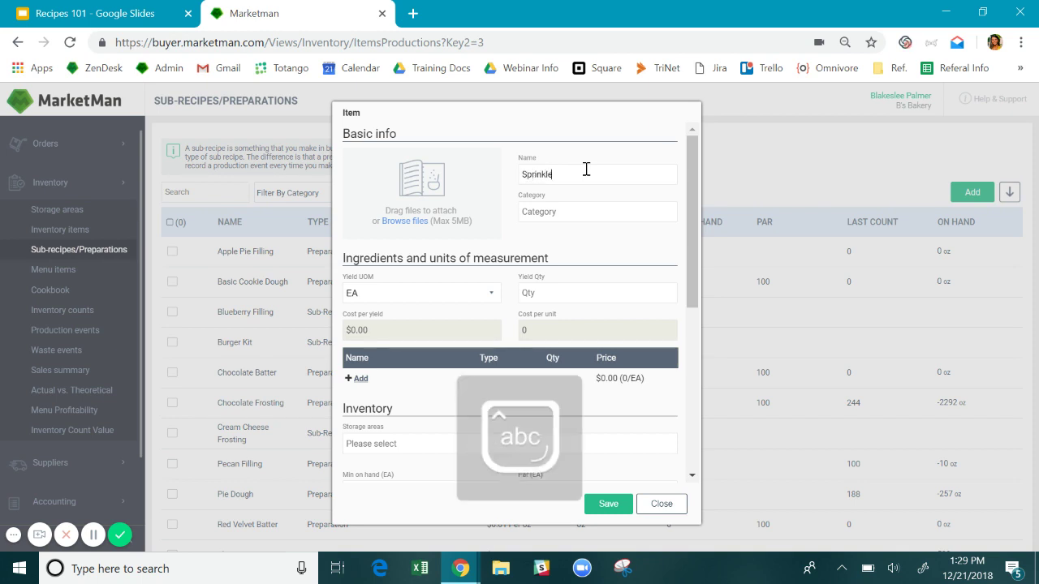
type("s")
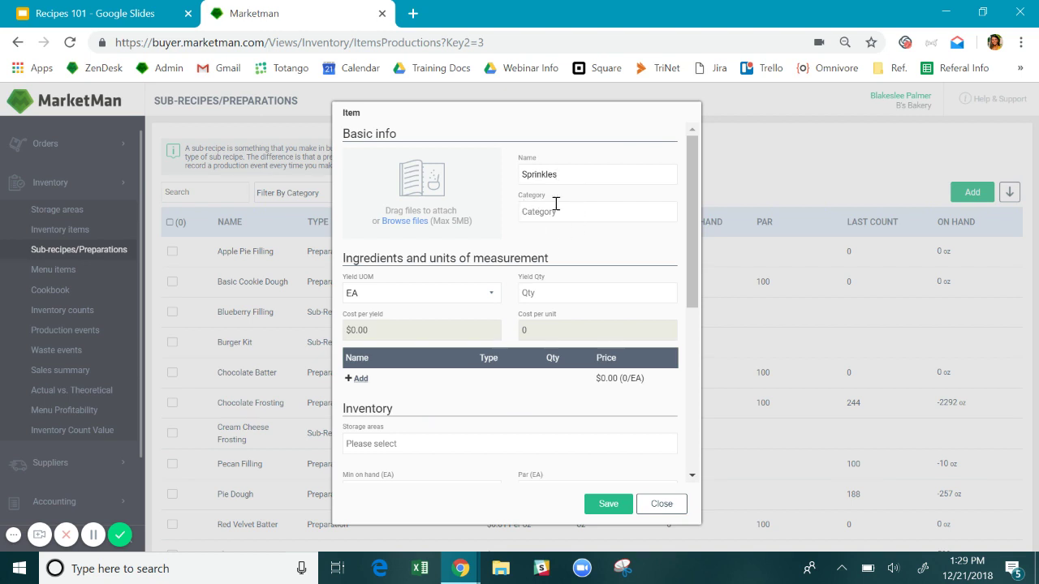
Set the Sprinkles yield unit of measure to oz and the yield quantity to 30.
scroll(528, 203, "down", 2)
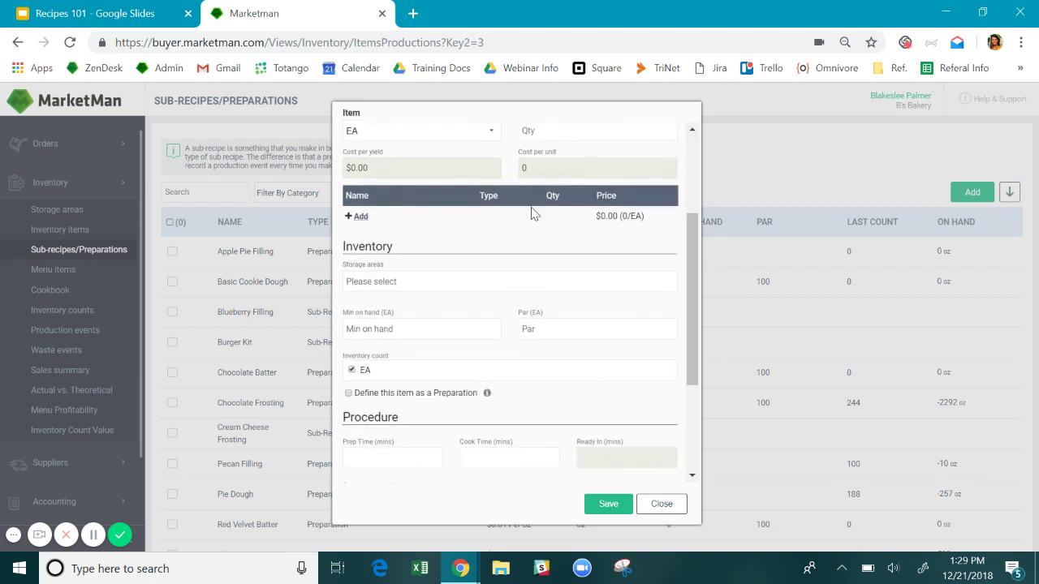
scroll(528, 207, "up", 1)
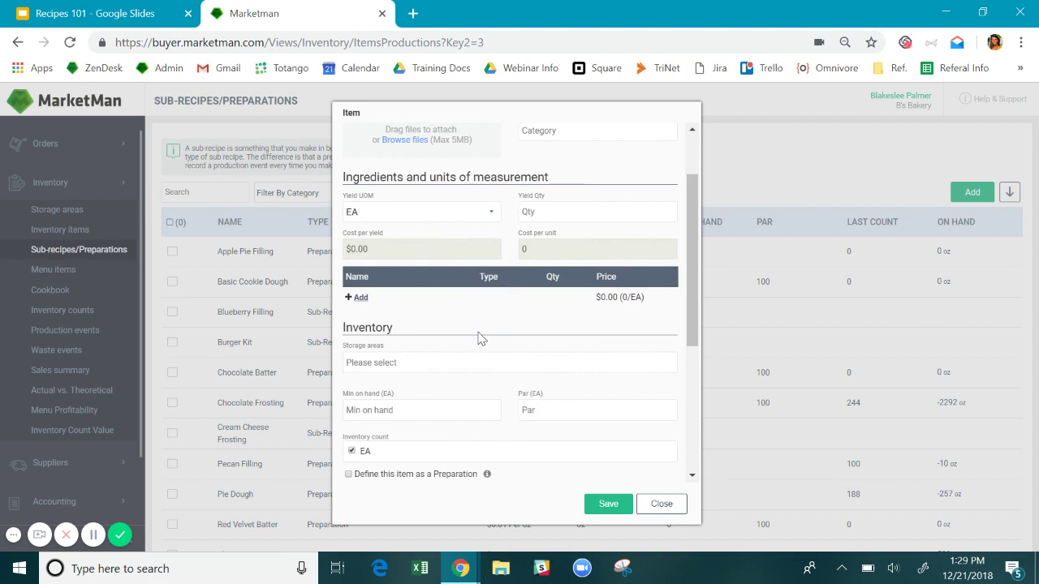
left_click(468, 220)
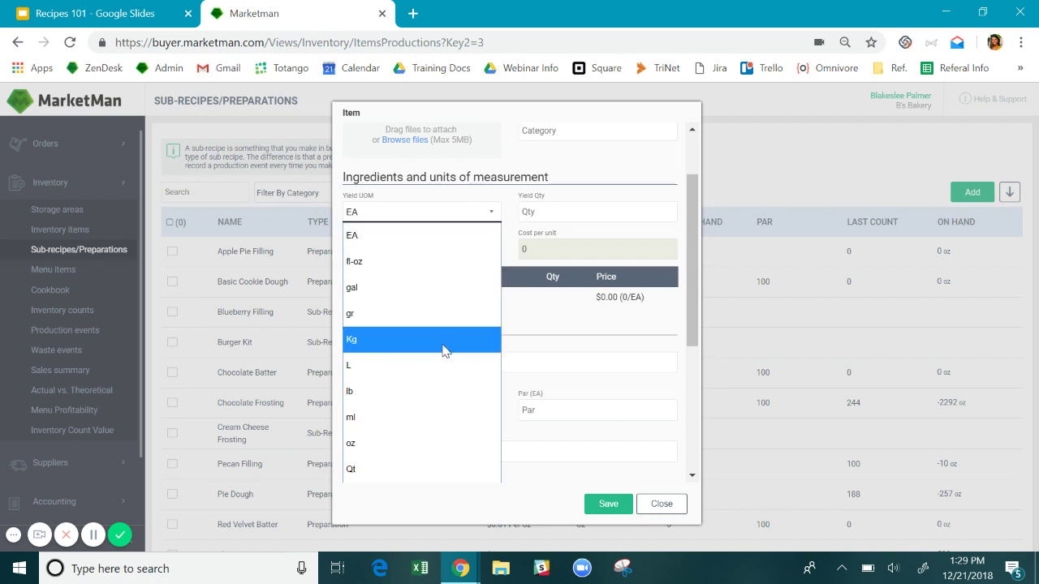
left_click(396, 446)
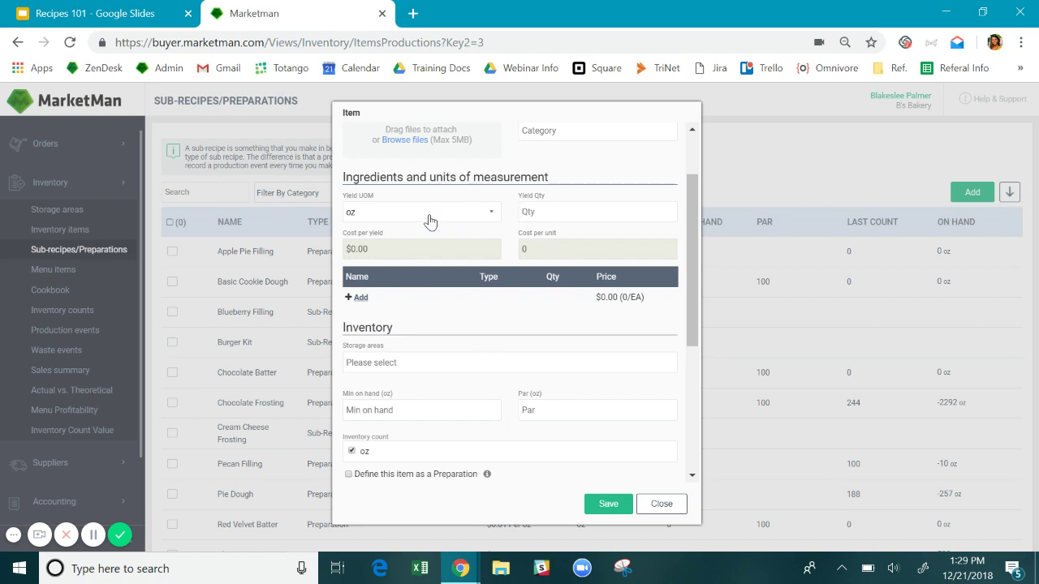
type("30")
Add the purchased item Red Sprinkles as an ingredient with a quantity of 10 oz.
left_click(359, 297)
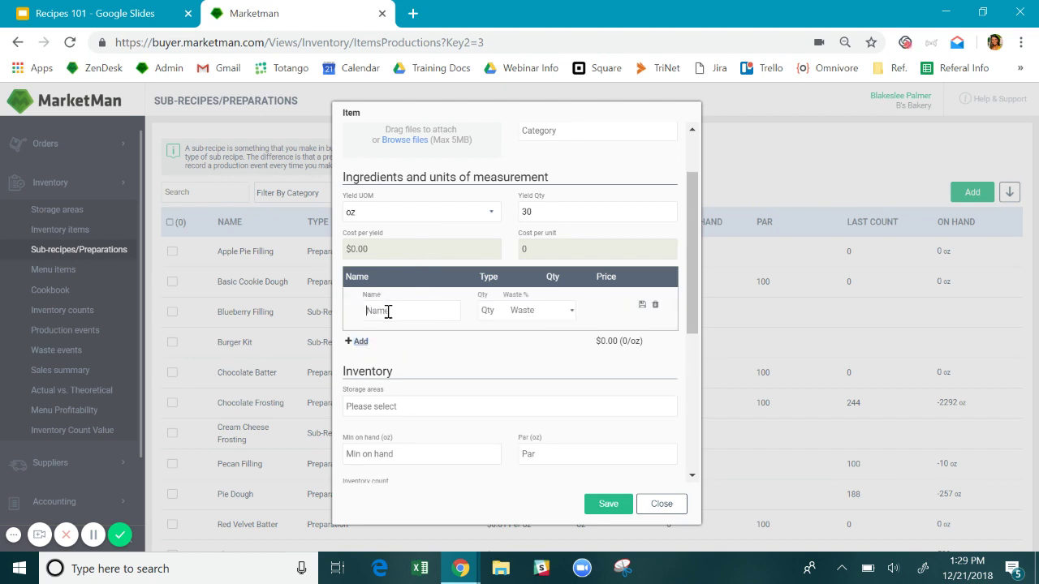
type("Re")
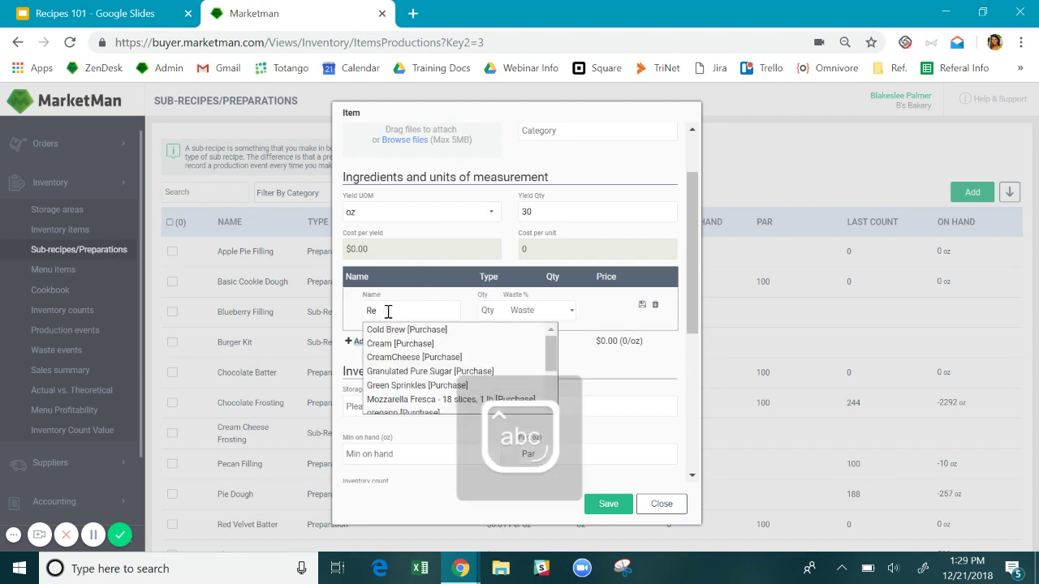
type("d")
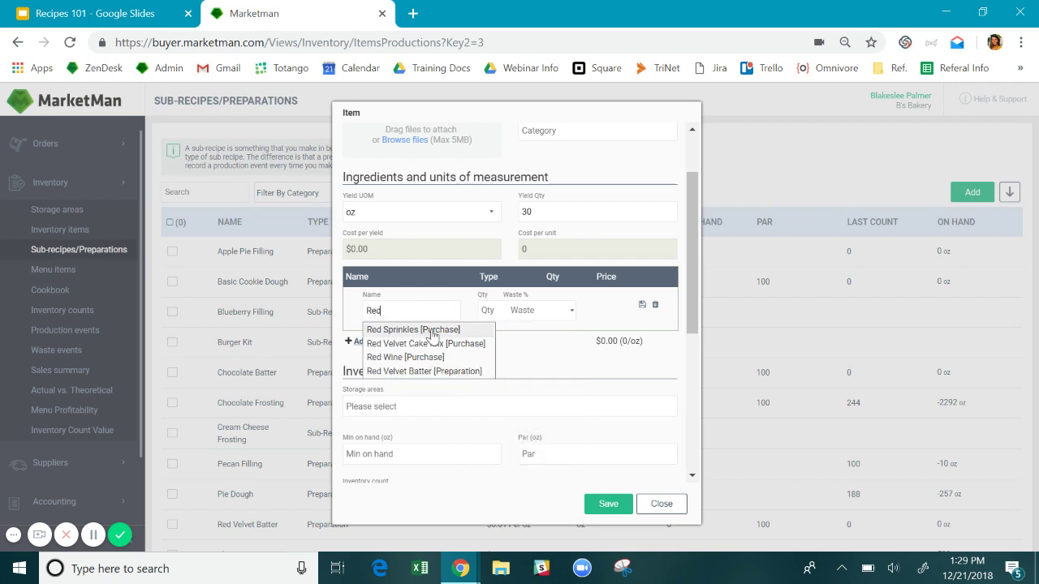
left_click(455, 330)
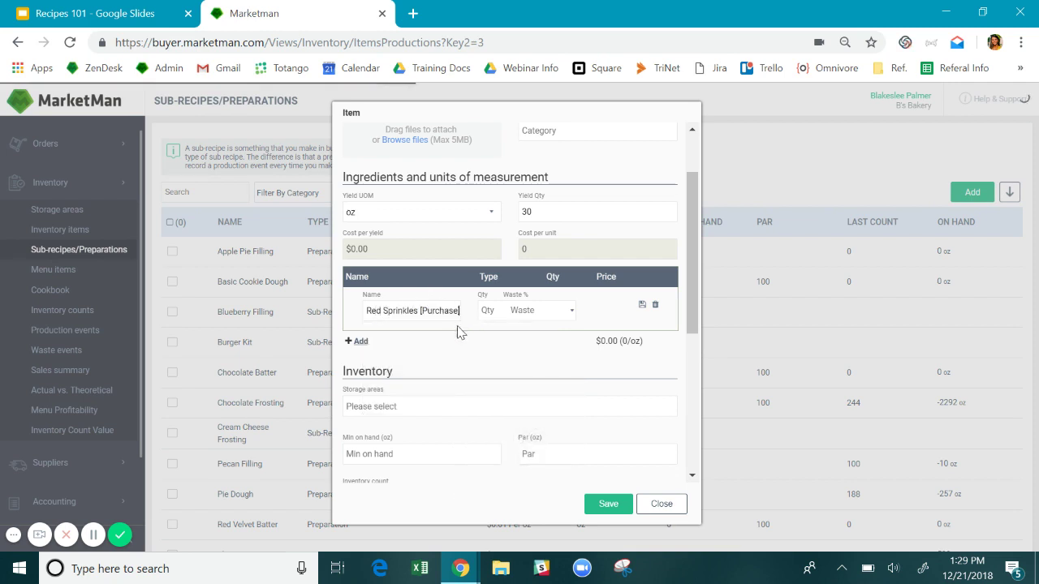
left_click(563, 313)
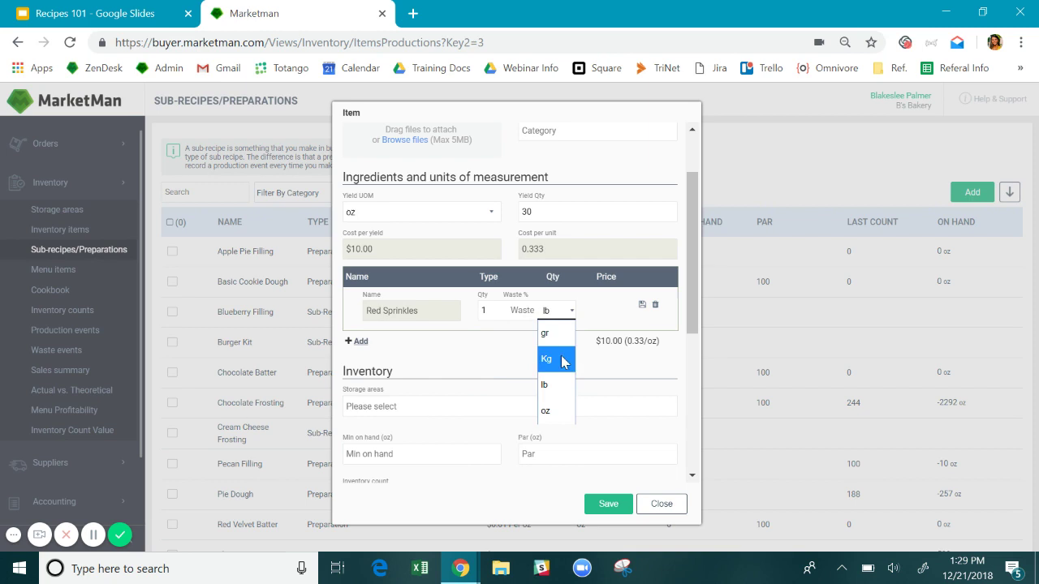
left_click(546, 411)
double_click(489, 310)
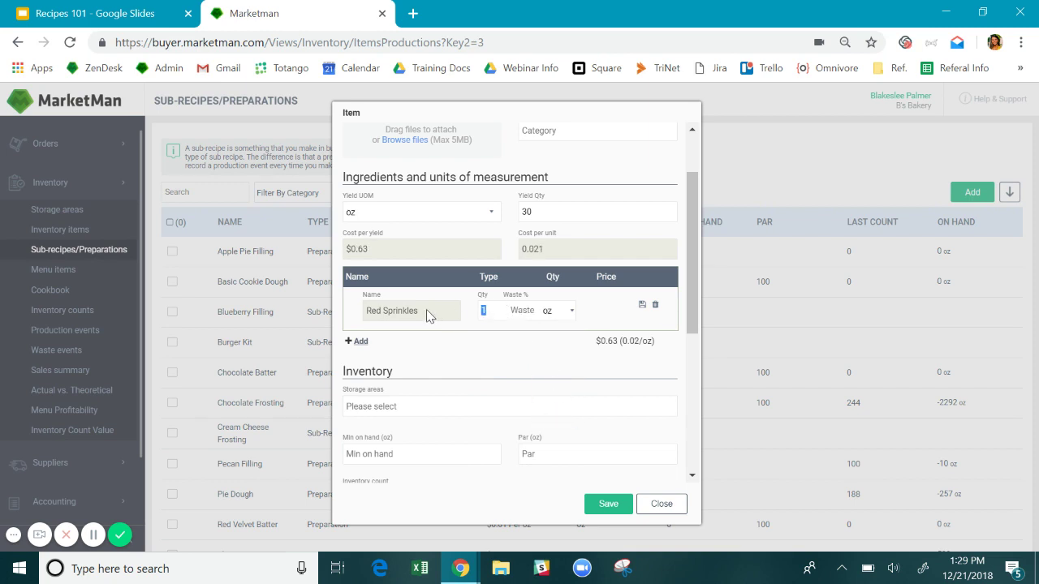
type("10")
Add Green Sprinkles as the second ingredient with a quantity of 10 oz.
left_click(361, 341)
left_click(394, 352)
type("Gr")
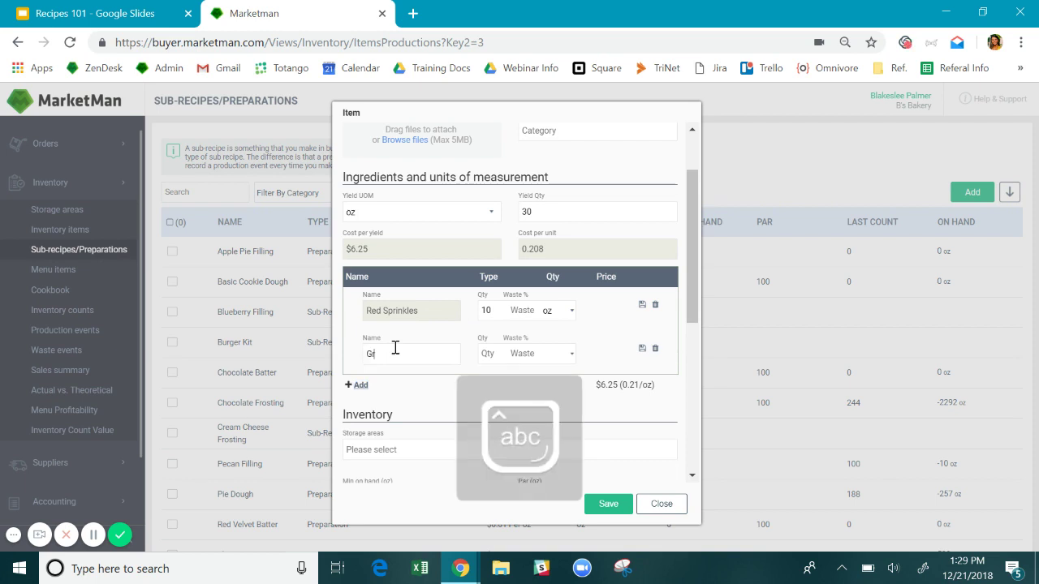
type("een")
left_click(408, 372)
left_click(556, 354)
left_click(554, 452)
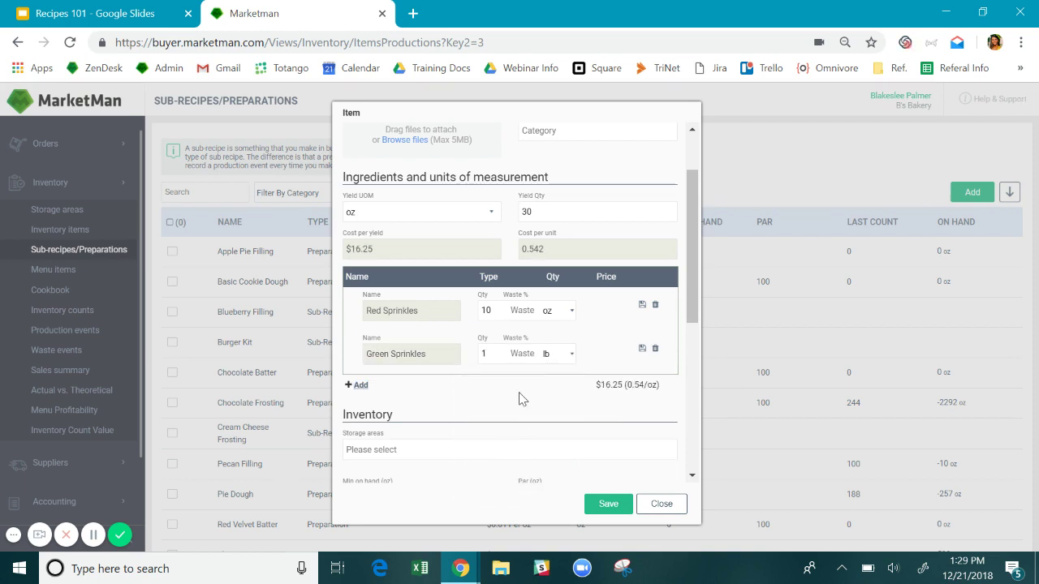
type("0")
Add Blue Sprinkles as the third ingredient with a quantity of 10 oz.
left_click(357, 385)
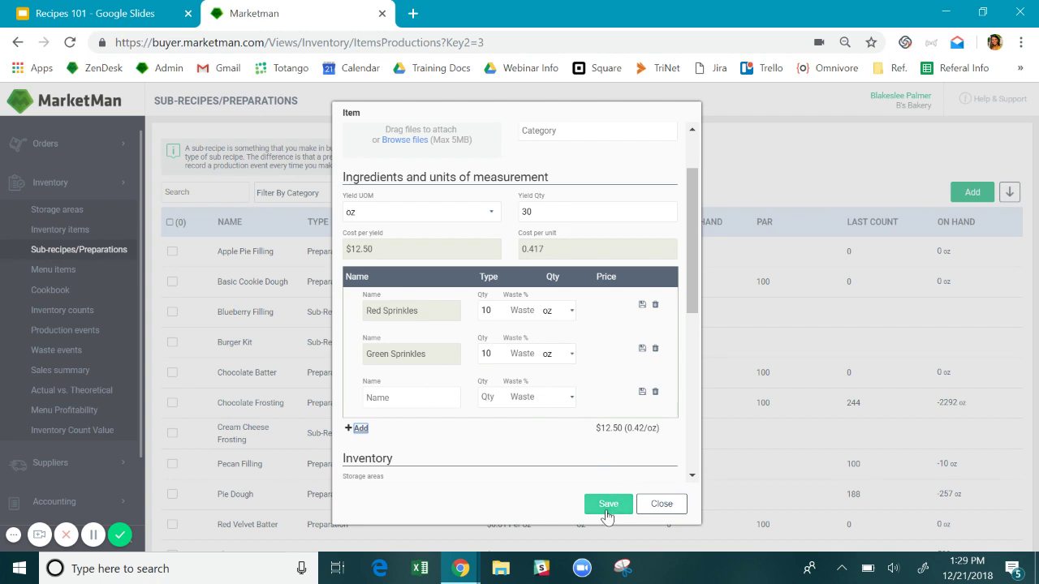
left_click(423, 403)
key("Caps_Lock")
type("S")
key("Caps_Lock")
type("p")
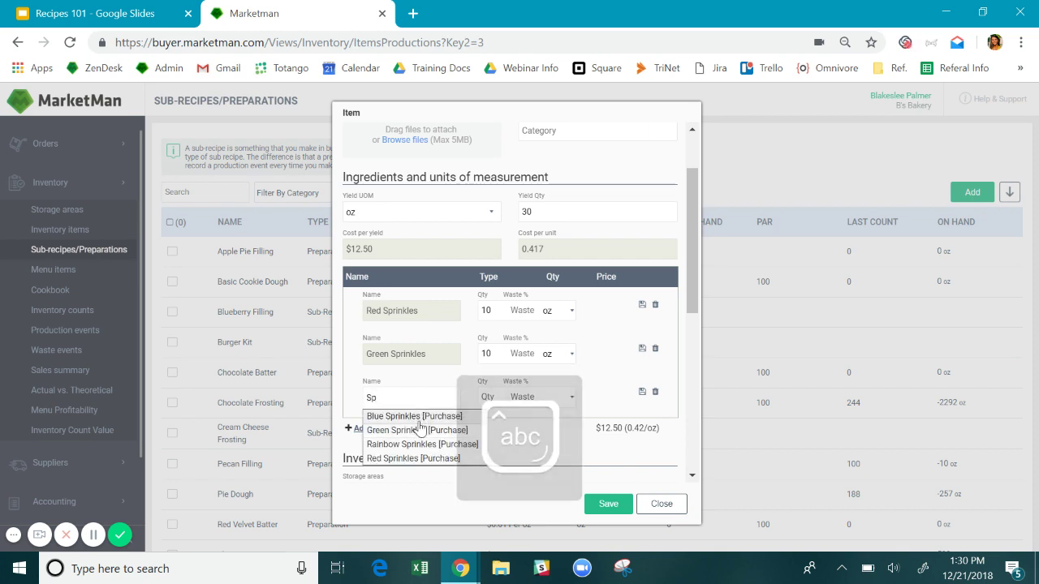
left_click(413, 416)
left_click(559, 403)
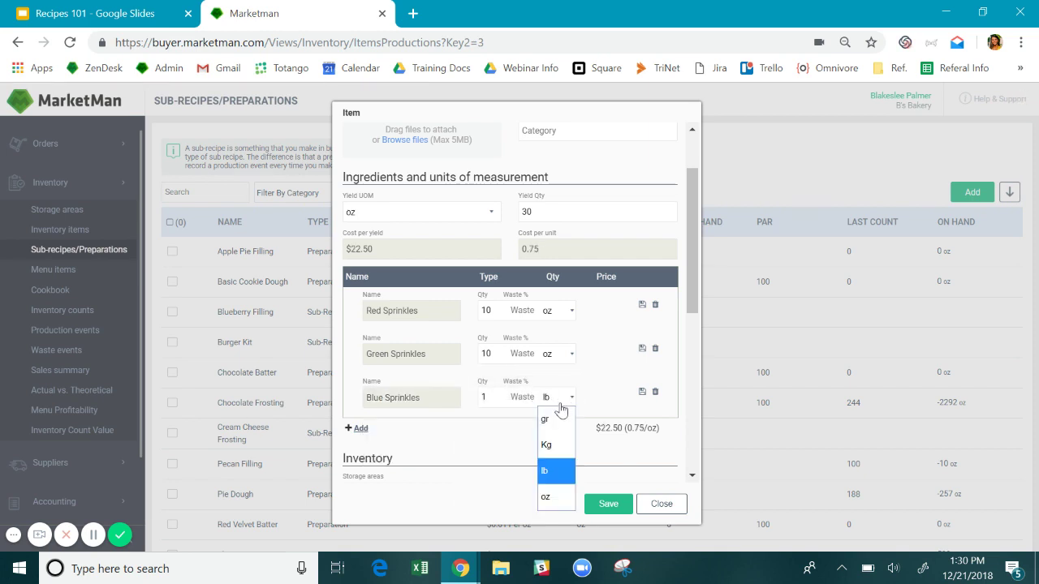
left_click(549, 495)
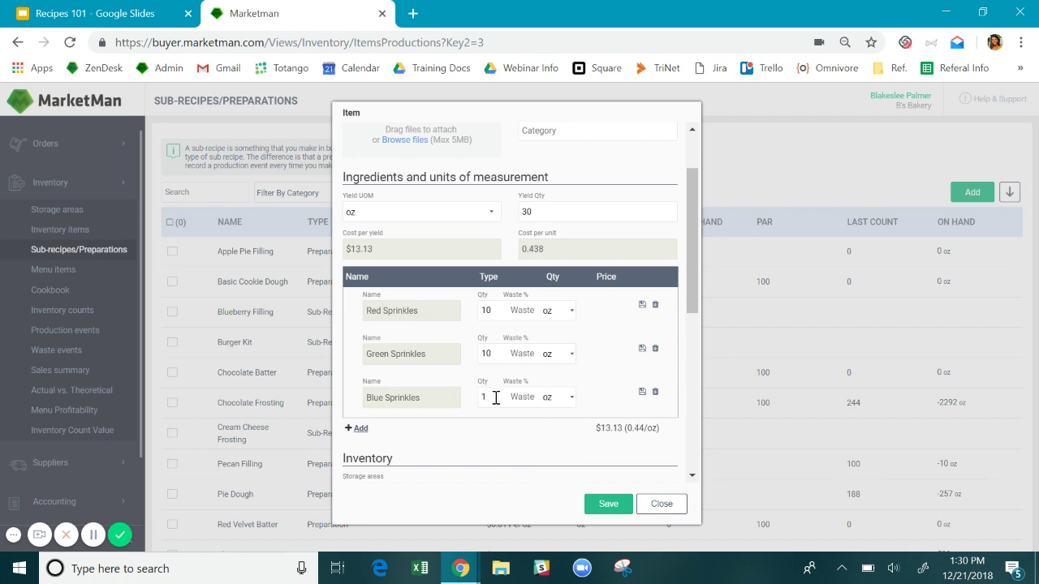
left_click(495, 398)
type("0")
Review the Sprinkles cost, inventory and procedure sections and save the sub-recipe.
left_click_drag(597, 428, 654, 430)
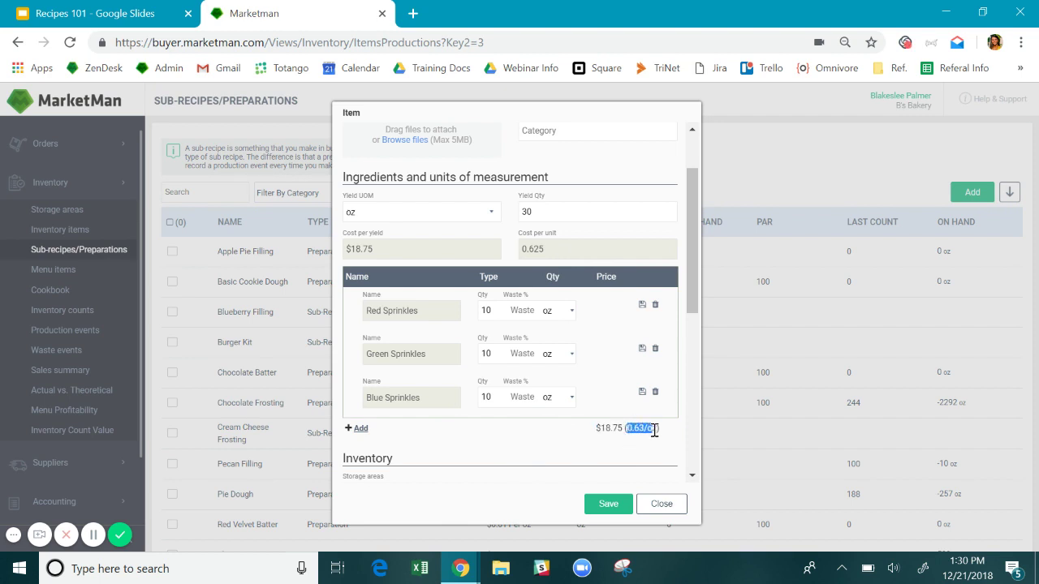
left_click(556, 454)
scroll(551, 432, "down", 3)
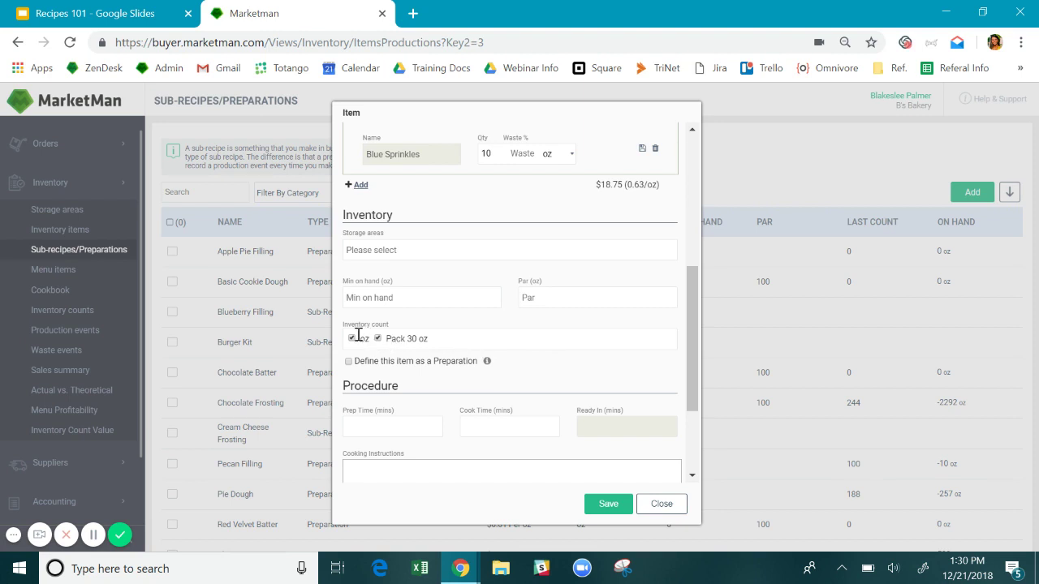
scroll(406, 349, "down", 3)
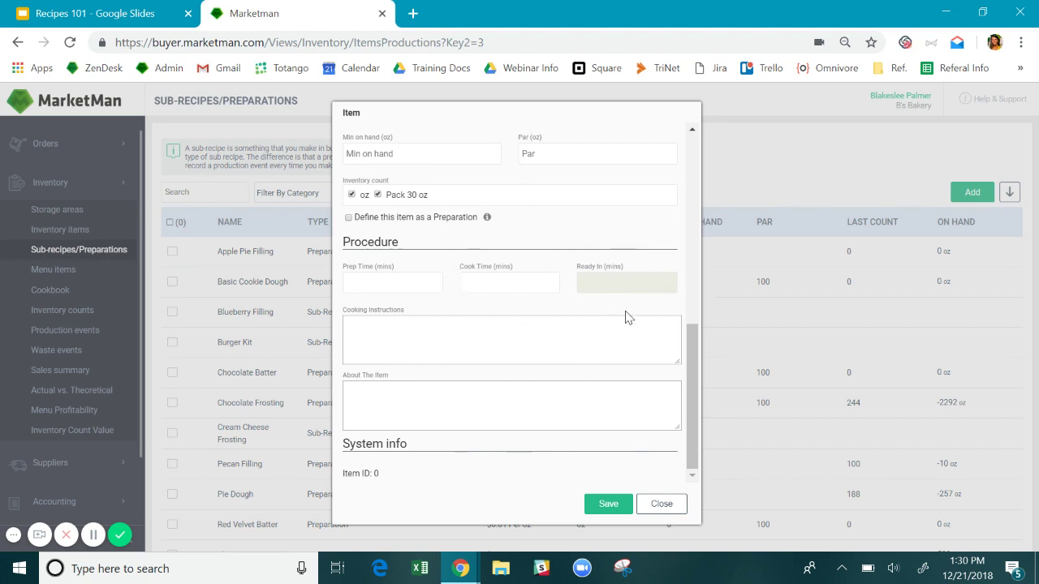
scroll(554, 362, "up", 3)
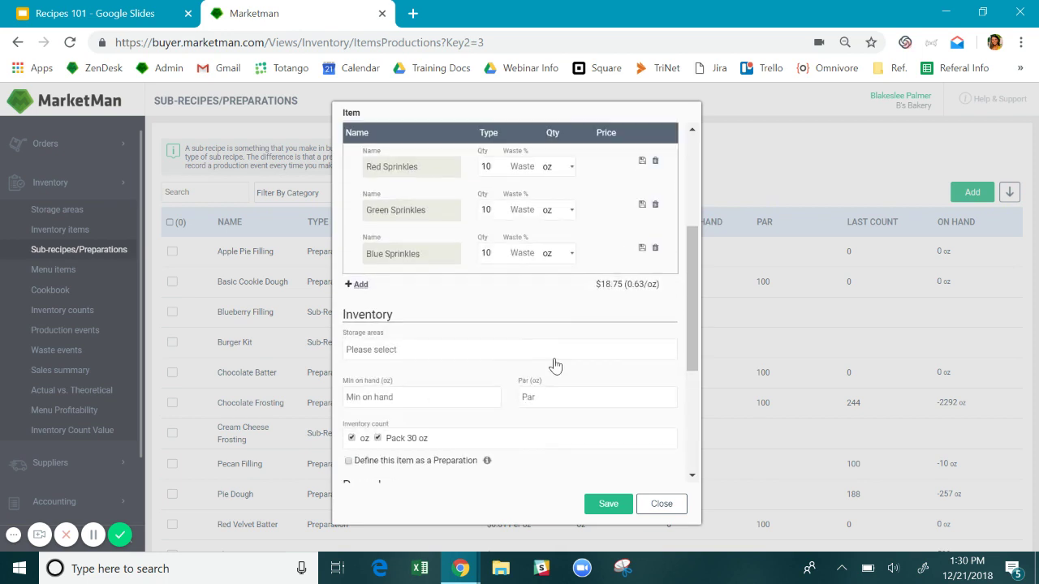
scroll(543, 315, "up", 3)
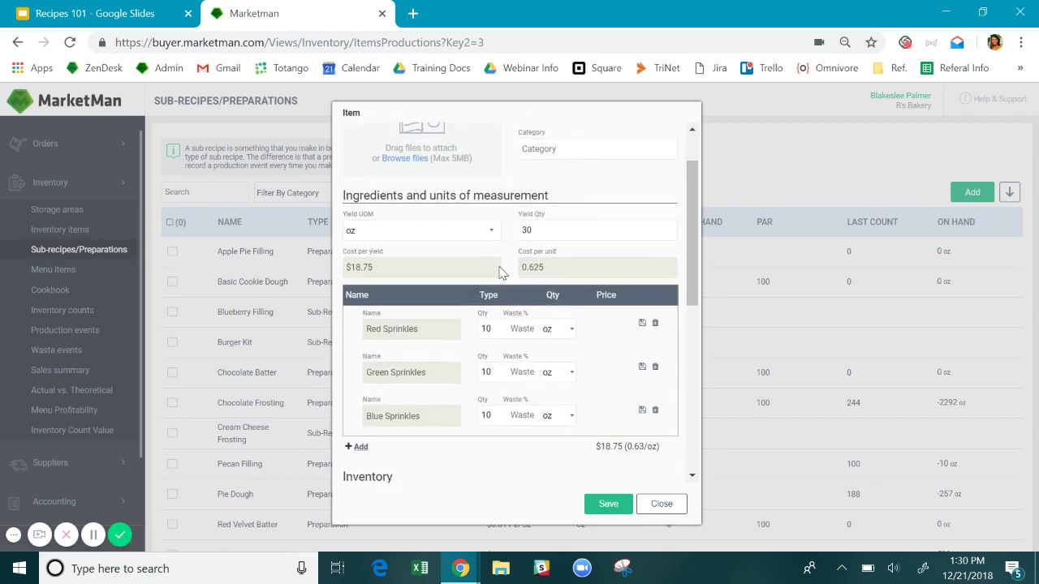
left_click(604, 505)
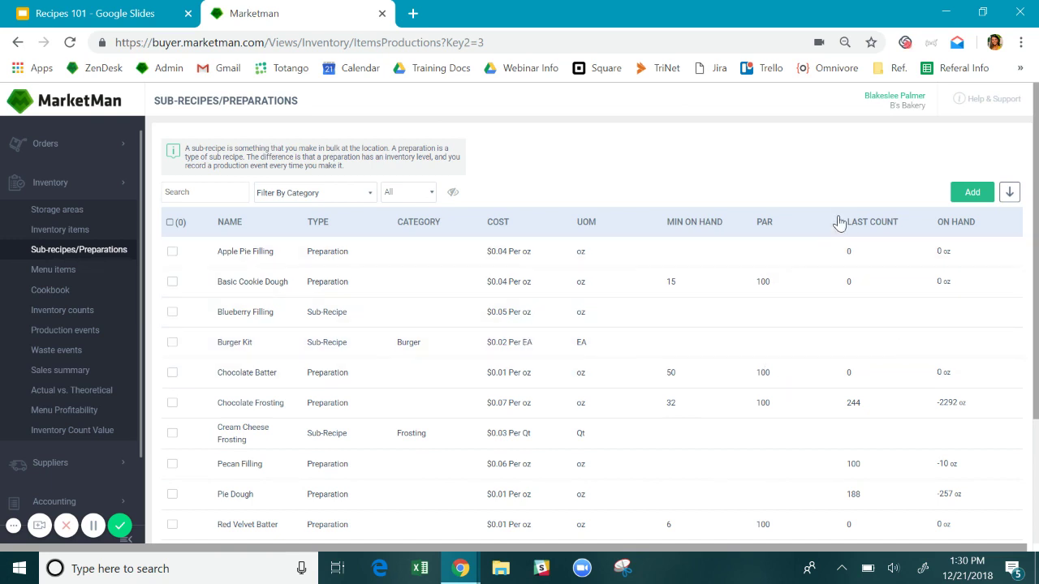
Start another new sub-recipe item and name it Vanilla Frosting.
left_click(969, 195)
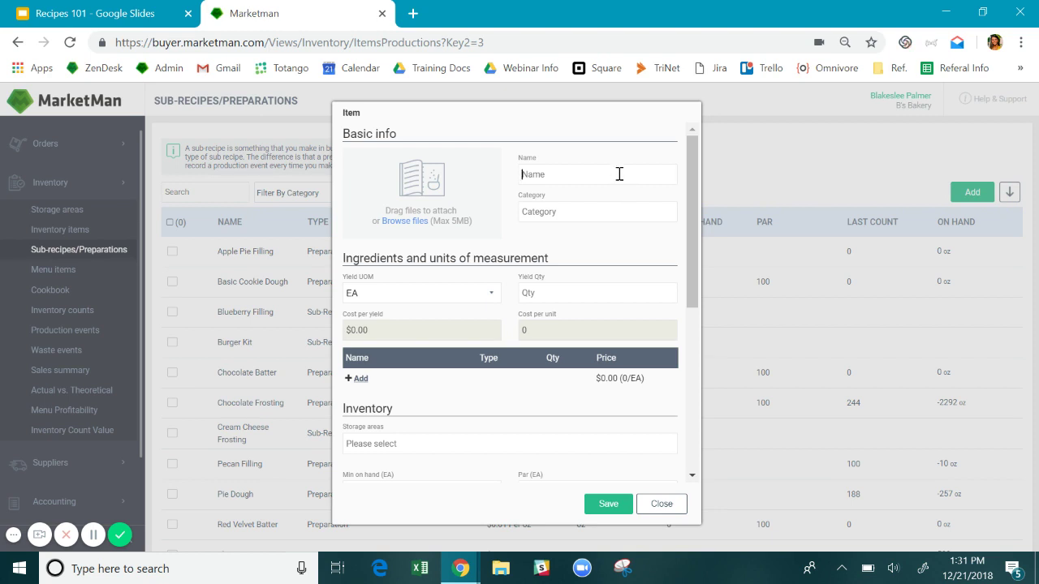
key("Caps_Lock")
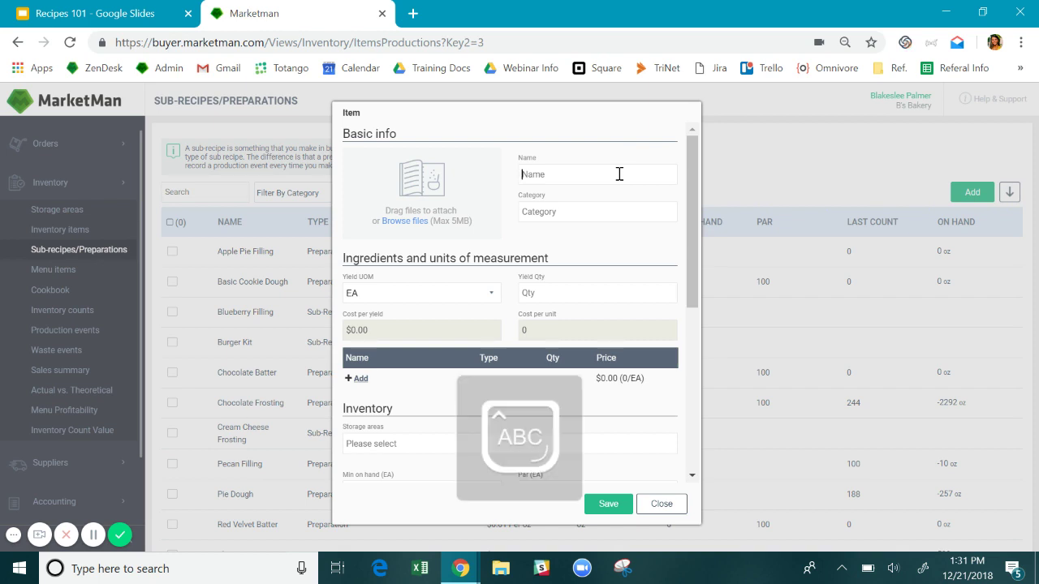
type("Van")
type("illa Fi")
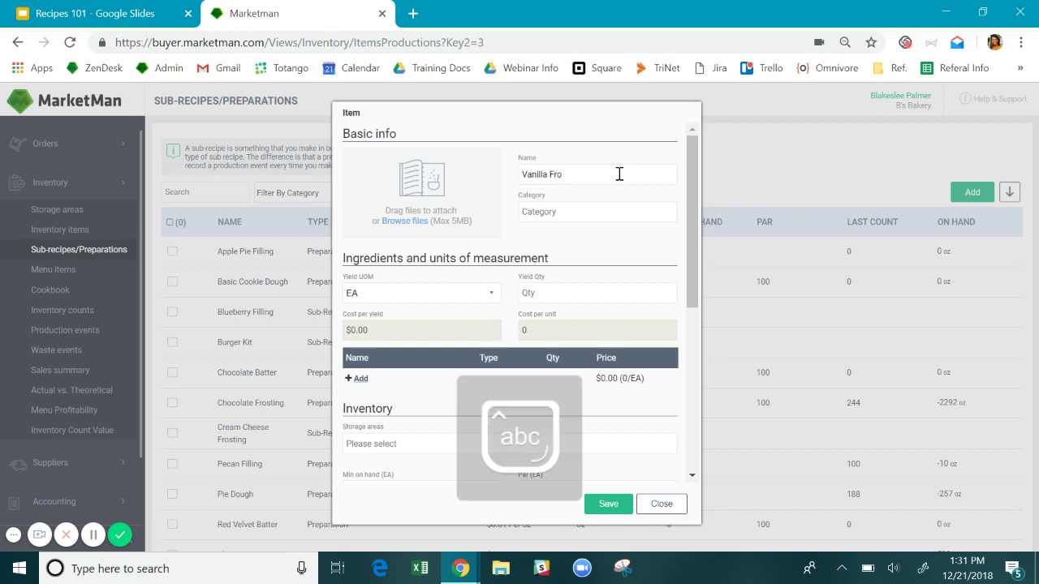
type("osting")
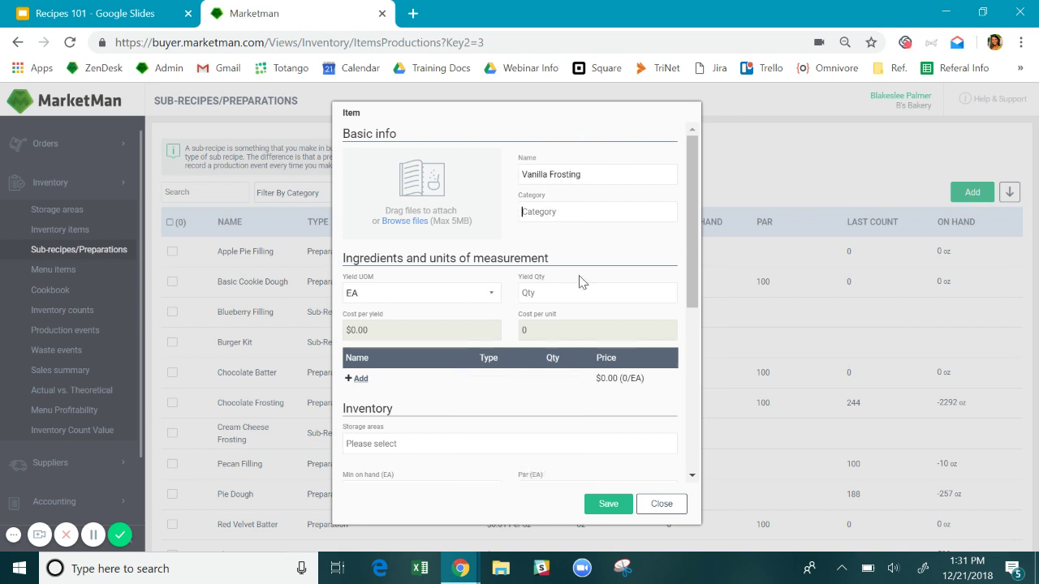
Assign the Vanilla Frosting item to the existing Frosting category.
type("F")
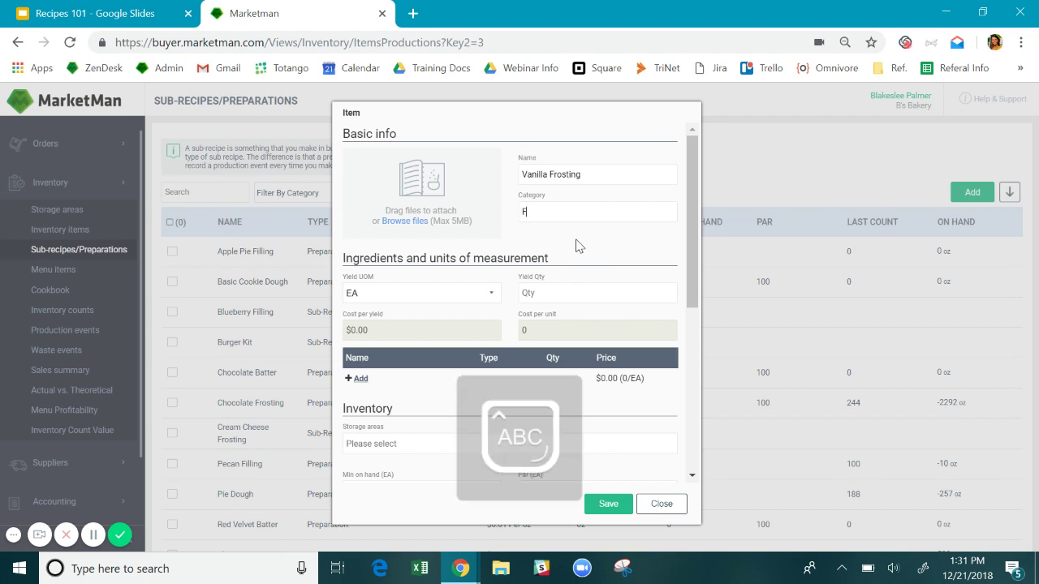
type("rosting")
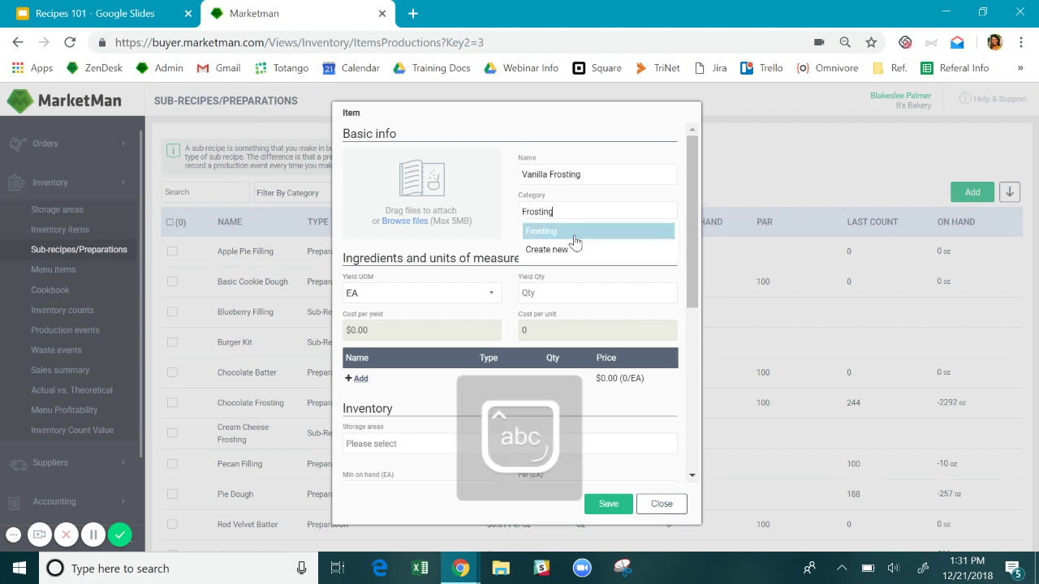
left_click(571, 233)
Set the Vanilla Frosting yield to 45 oz.
scroll(486, 248, "down", 1)
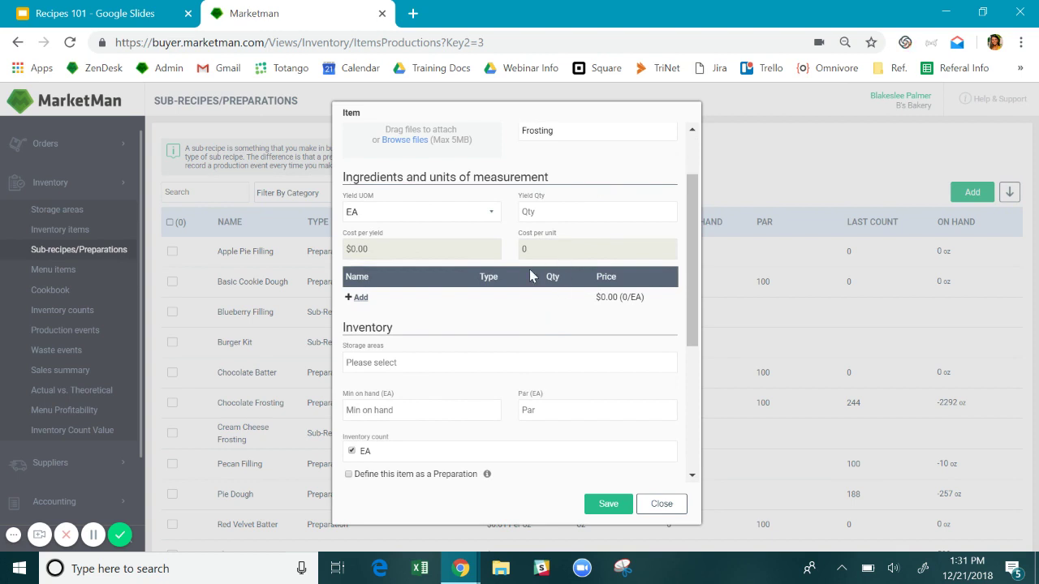
left_click(390, 214)
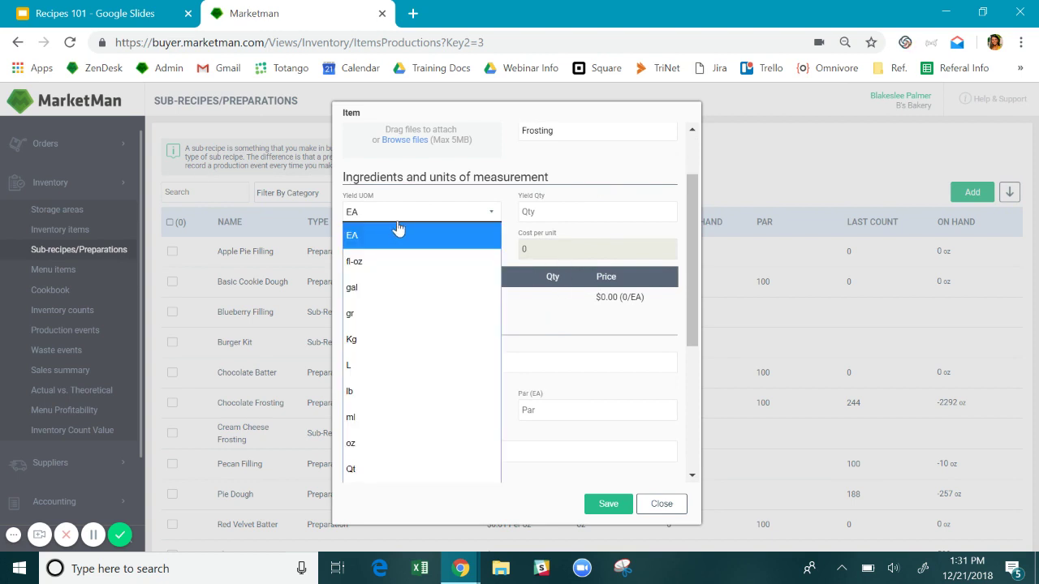
key("l")
key("o")
key("Return")
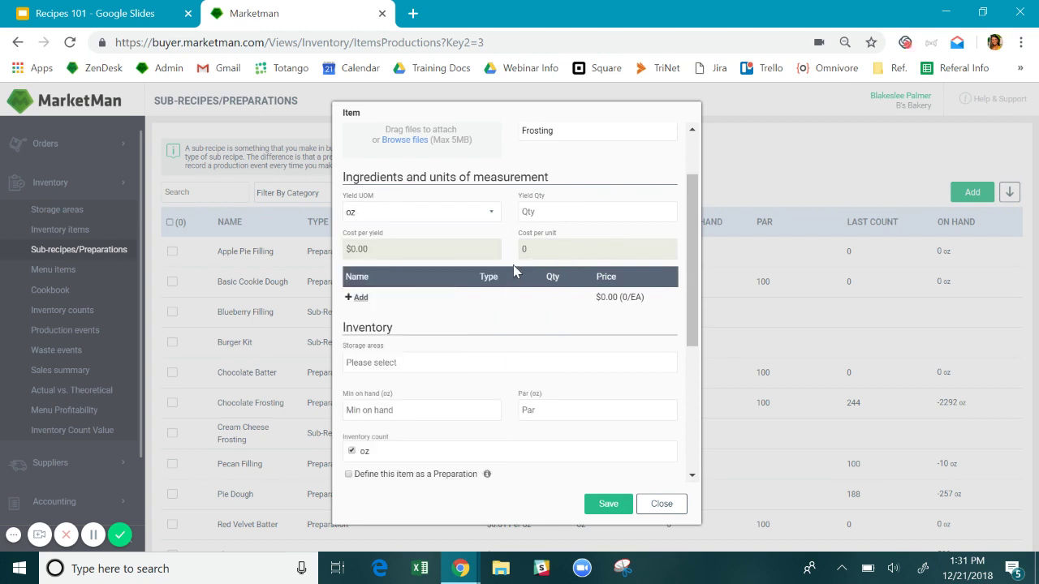
left_click(554, 211)
type("45")
Add Confectioners Sugar as the first ingredient with a quantity of 30 oz.
scroll(494, 303, "down", 1)
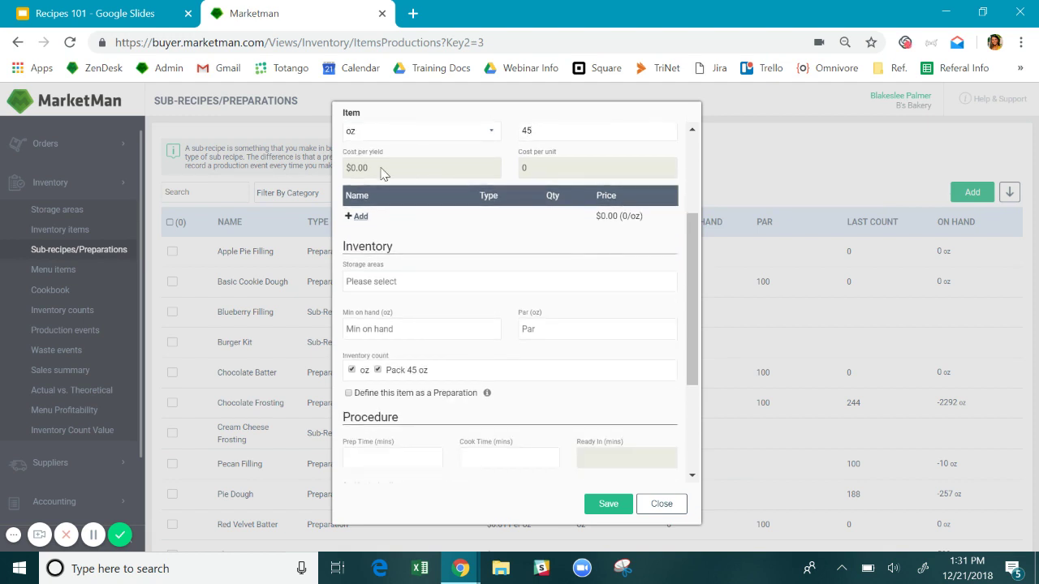
left_click(358, 216)
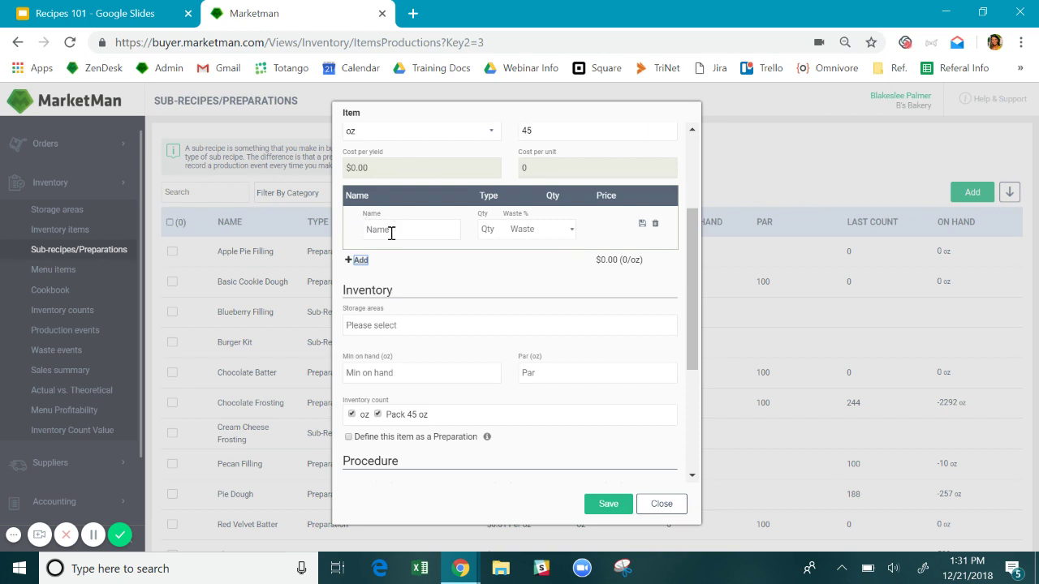
type("Sug")
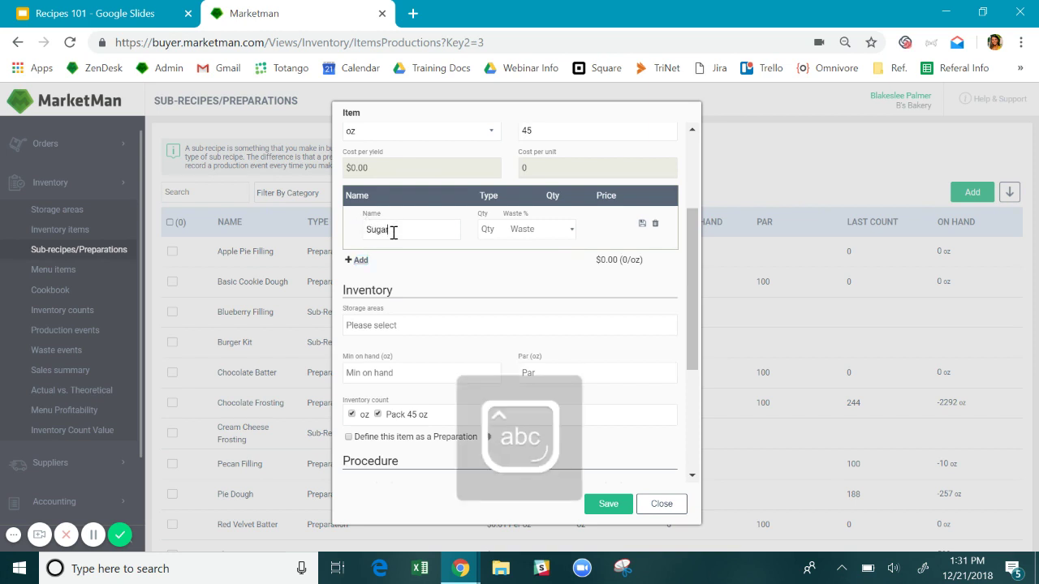
type("ar")
left_click(398, 242)
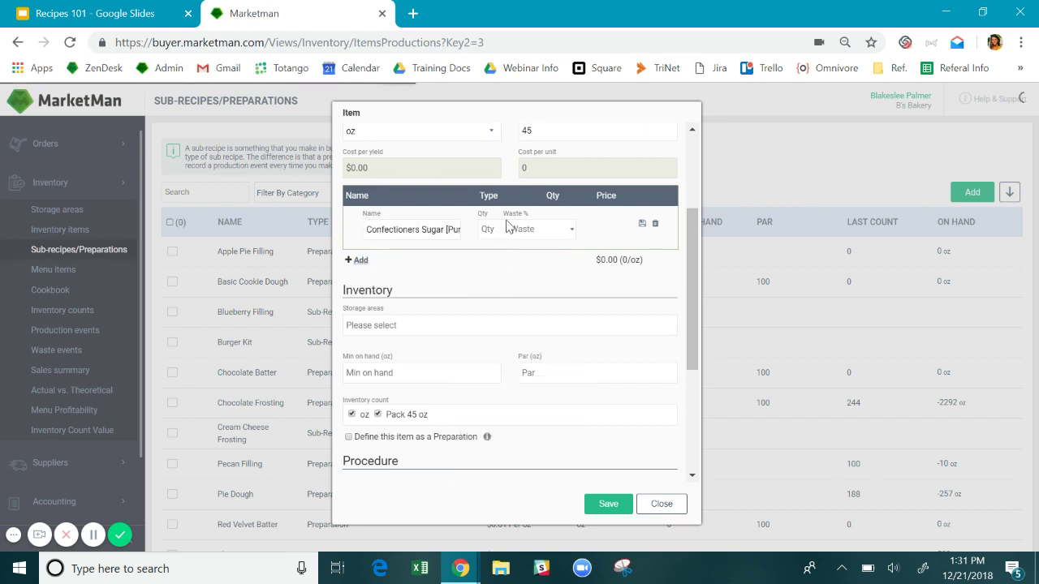
left_click(550, 234)
left_click(552, 329)
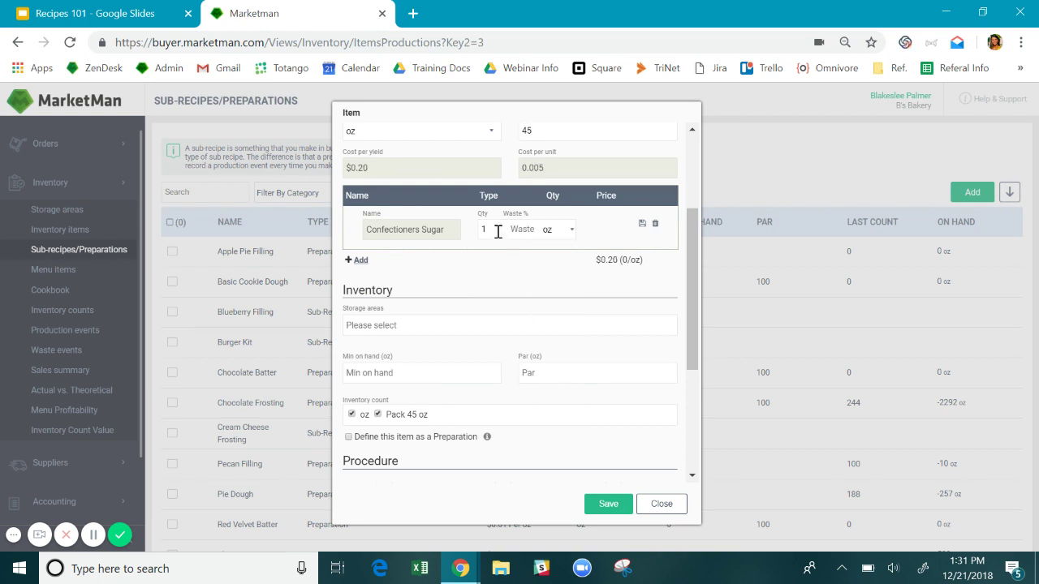
double_click(497, 232)
type("30")
Add 10 oz Butter, 1 EA Eggs and 12 oz Vanilla Extract as ingredients, and check the total and per-ounce cost.
left_click(356, 260)
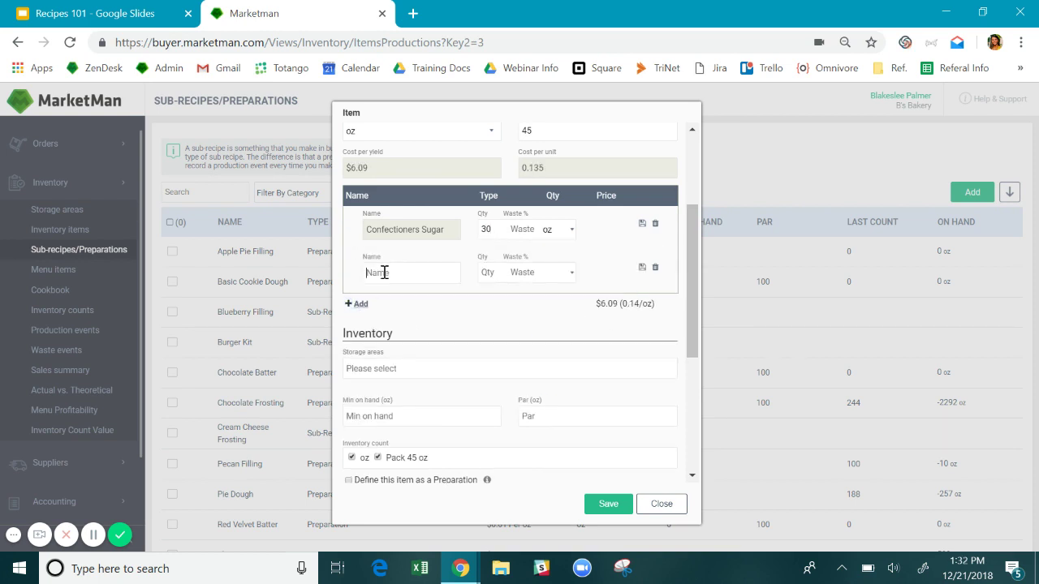
type("Egg")
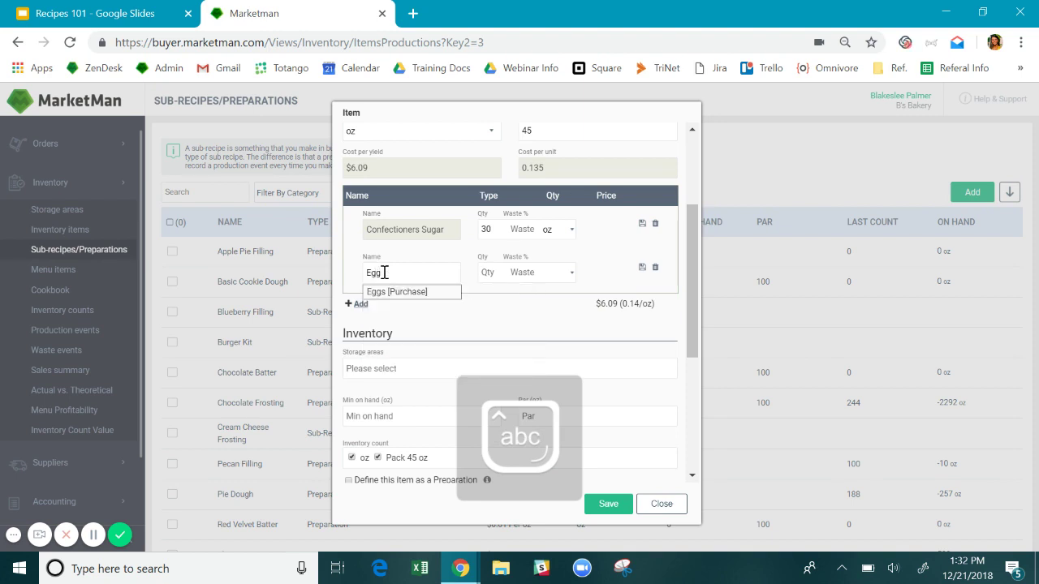
key("BackSpace")
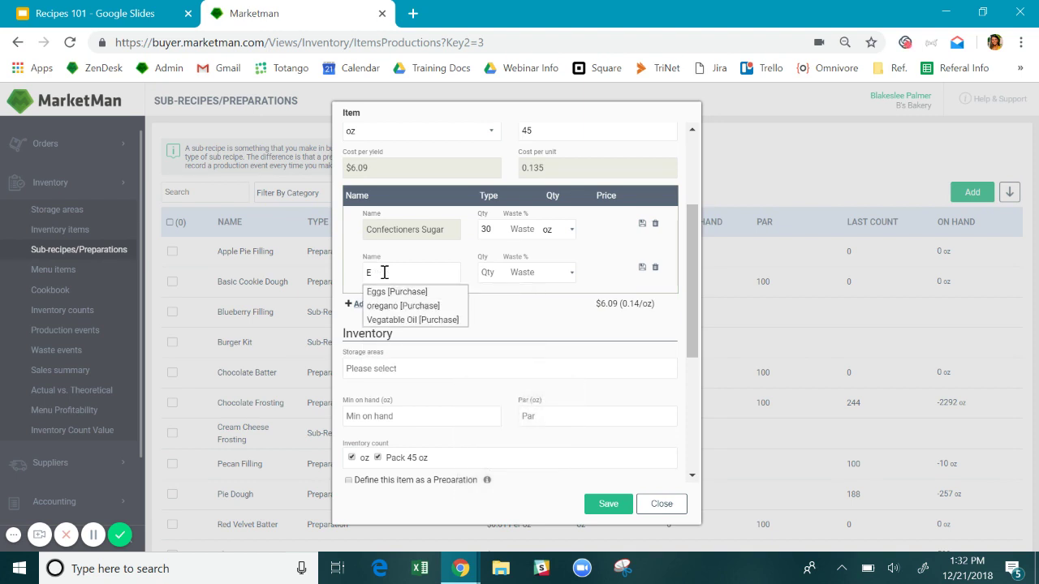
scroll(469, 344, "down", 1)
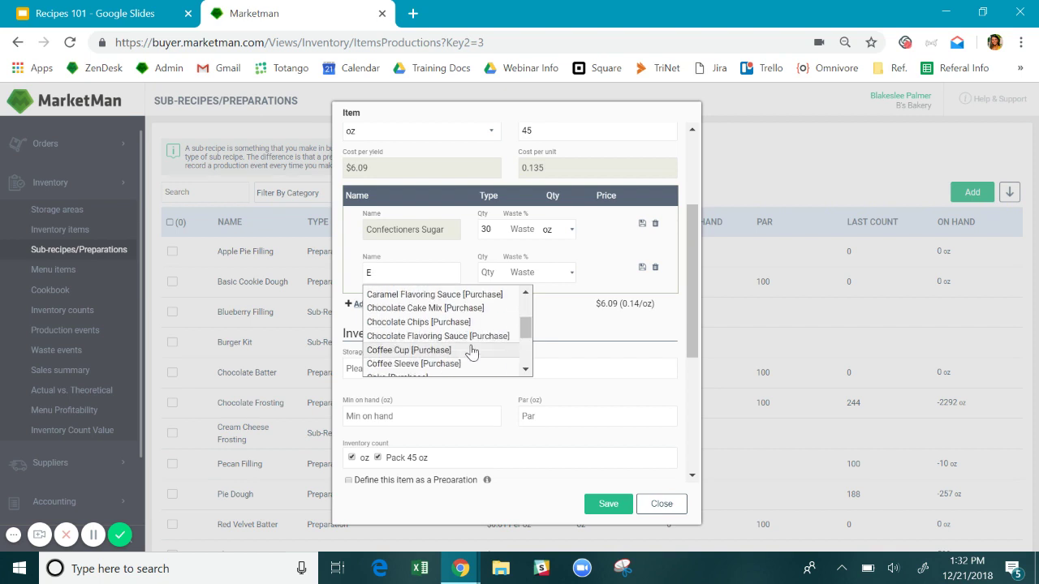
scroll(469, 344, "down", 2)
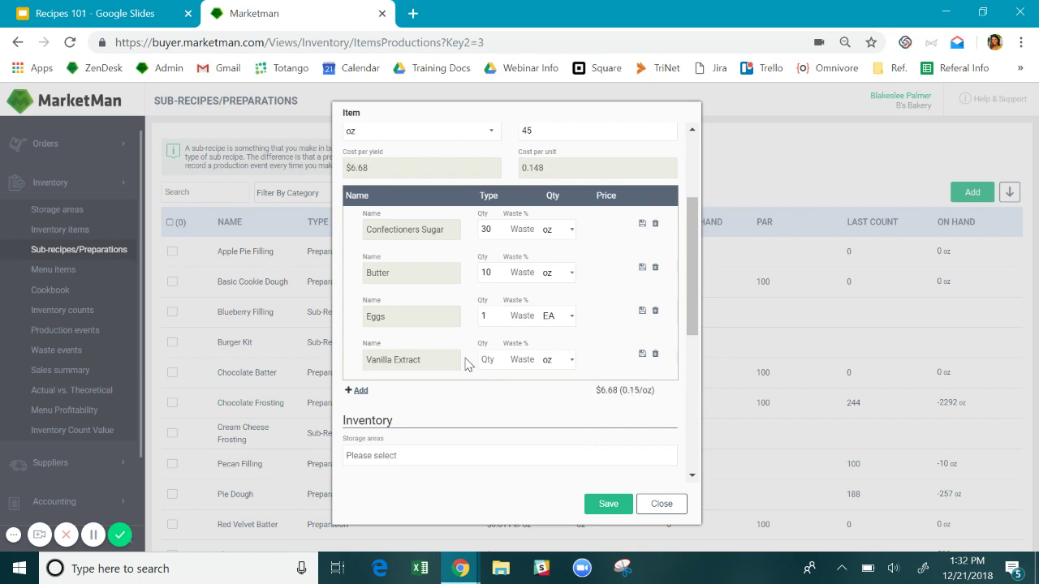
type("12")
left_click_drag(595, 390, 618, 391)
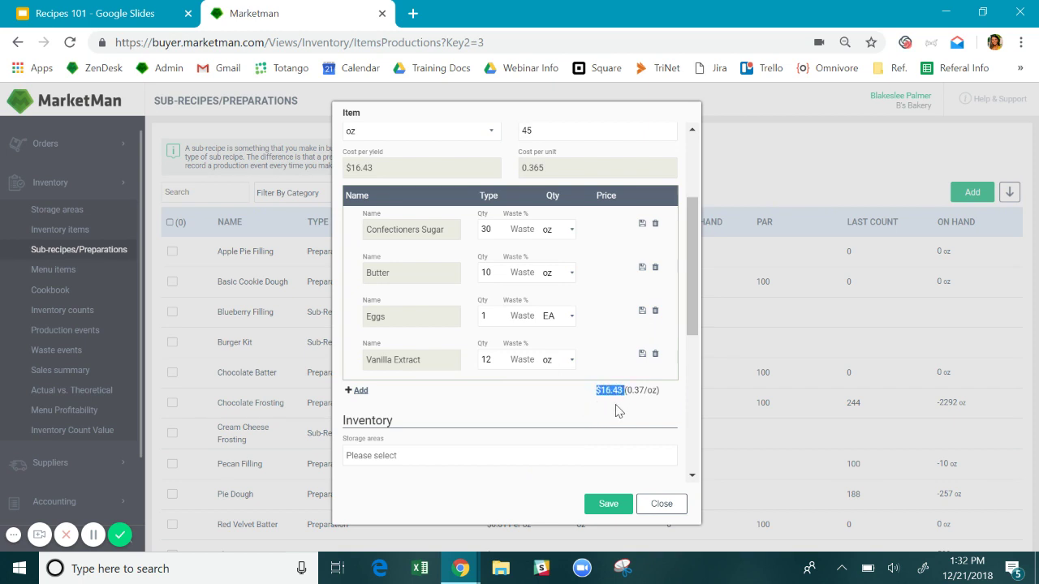
left_click_drag(631, 389, 648, 398)
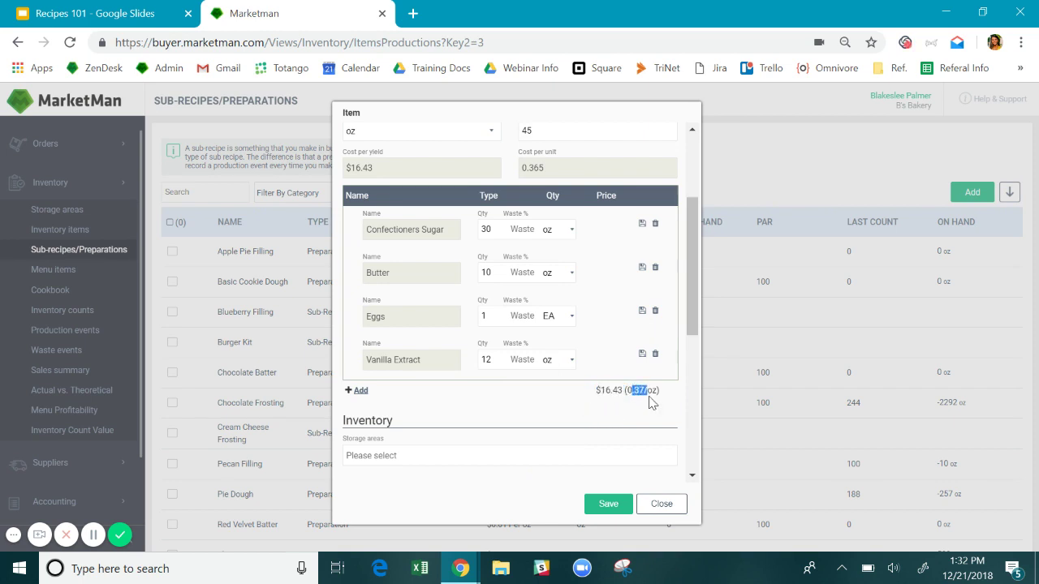
left_click(471, 410)
Define the Vanilla Frosting item as a Preparation in its inventory settings.
scroll(471, 408, "down", 1)
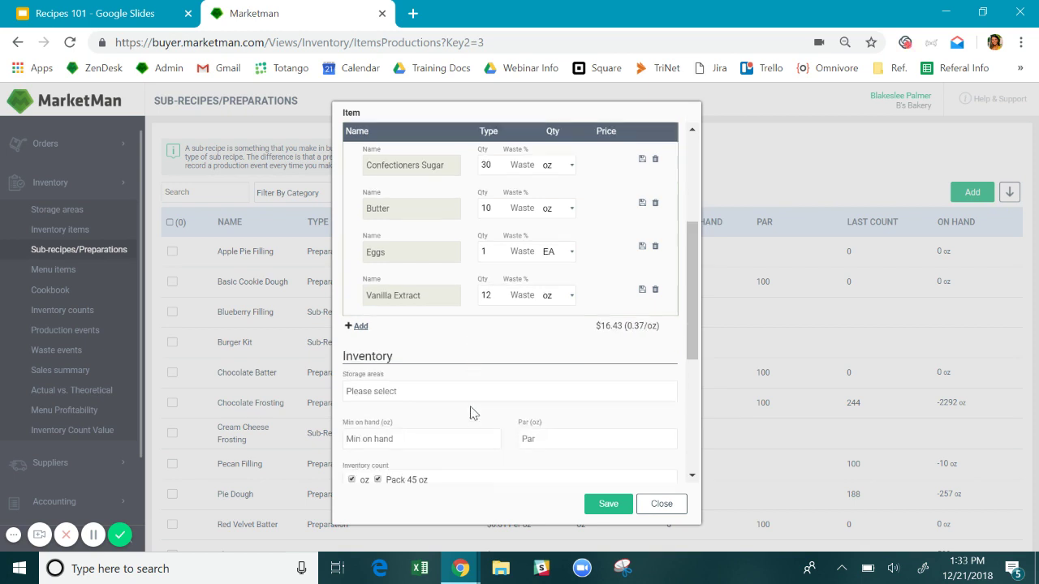
scroll(498, 364, "down", 2)
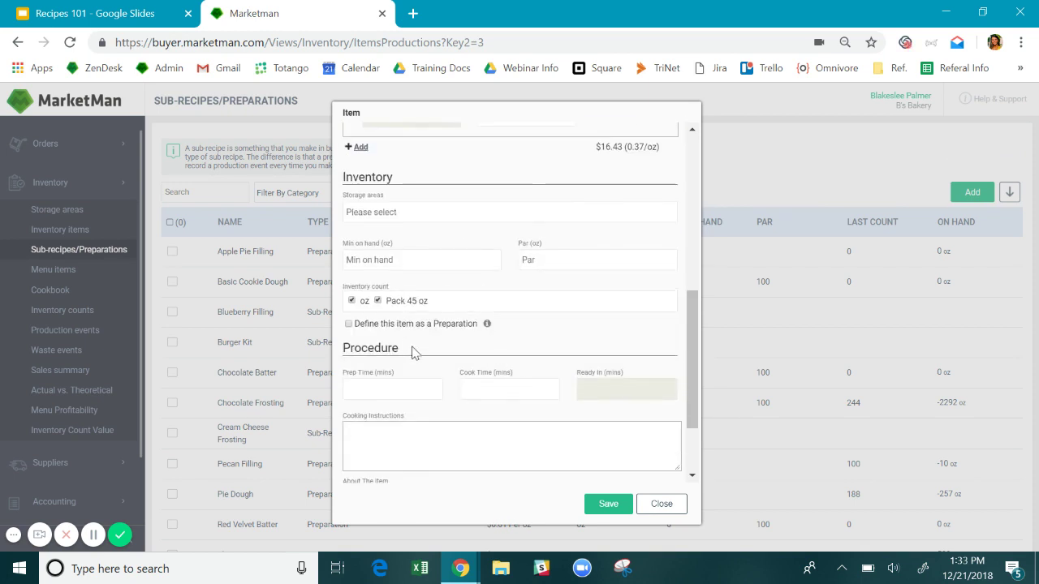
left_click(349, 323)
left_click_drag(357, 324, 464, 332)
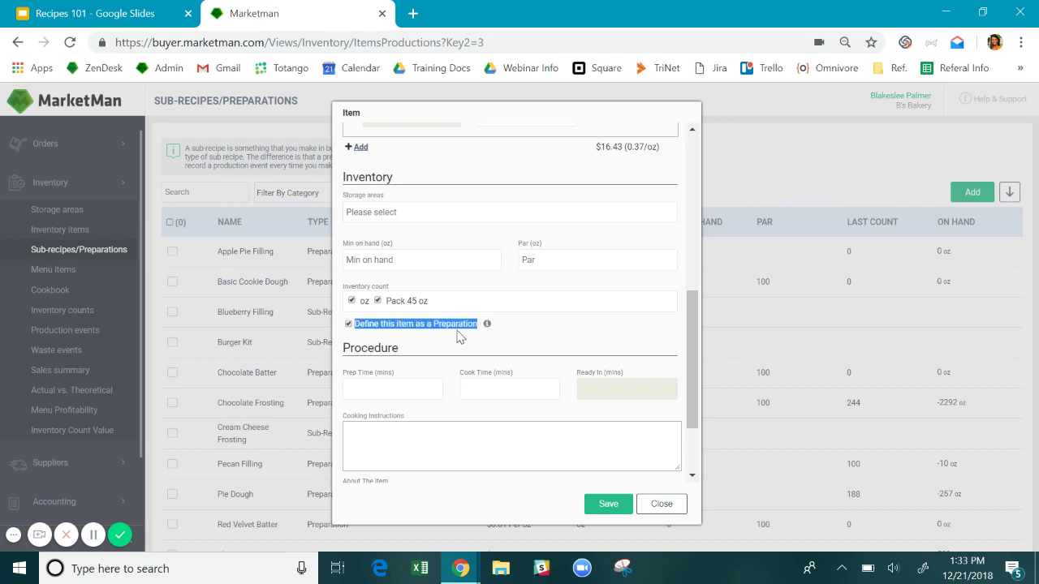
left_click(521, 329)
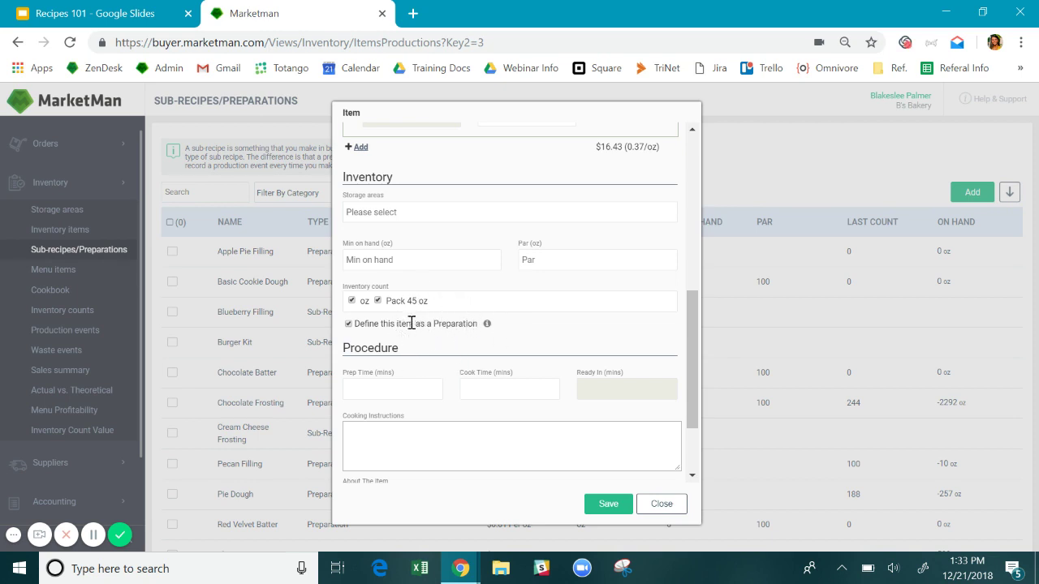
Set the prep time to 15 minutes, enter the cooking instructions "- melt butter" and "- mix in sugar", and save the item.
scroll(491, 325, "down", 2)
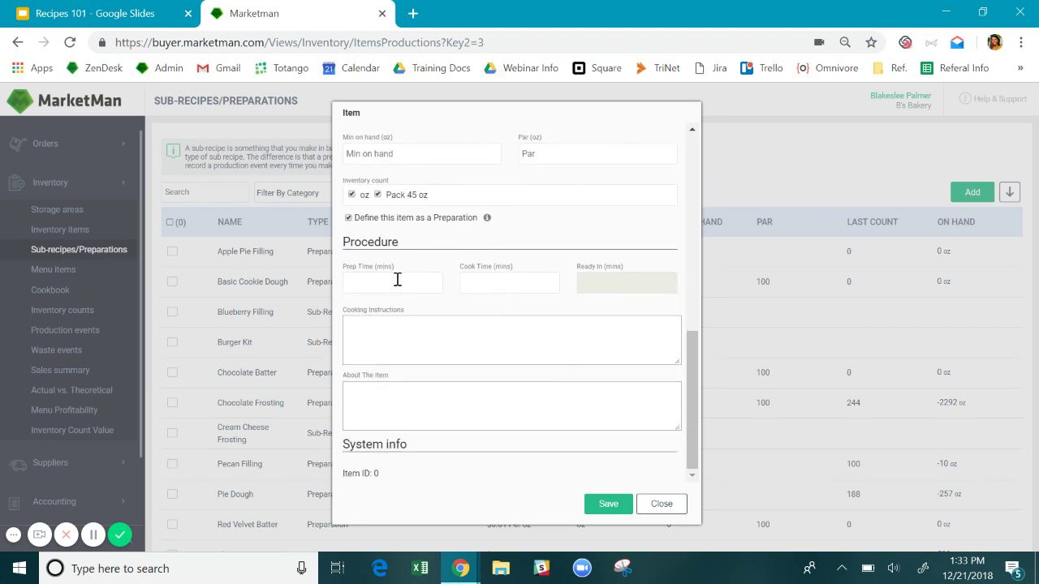
type("15")
left_click(498, 284)
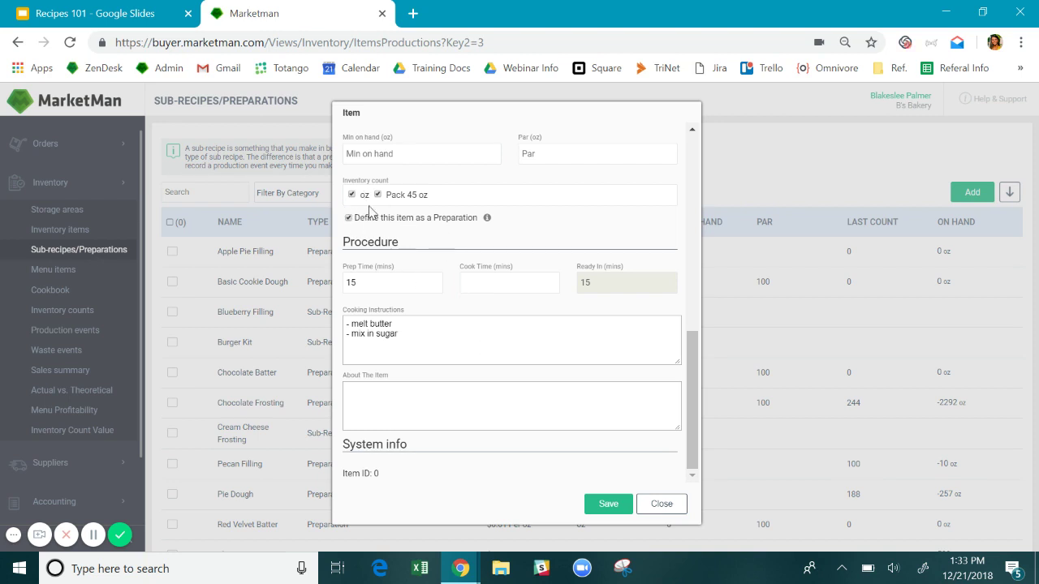
left_click(614, 513)
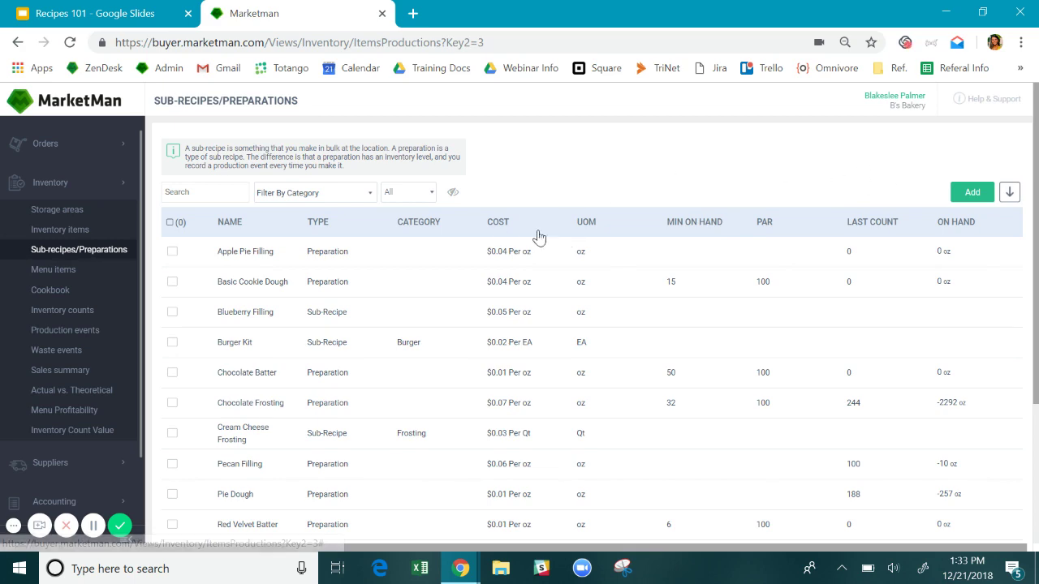
Start a new sub-recipe item named Tablespoon Salt with a yield of 1 EA.
scroll(487, 239, "down", 2)
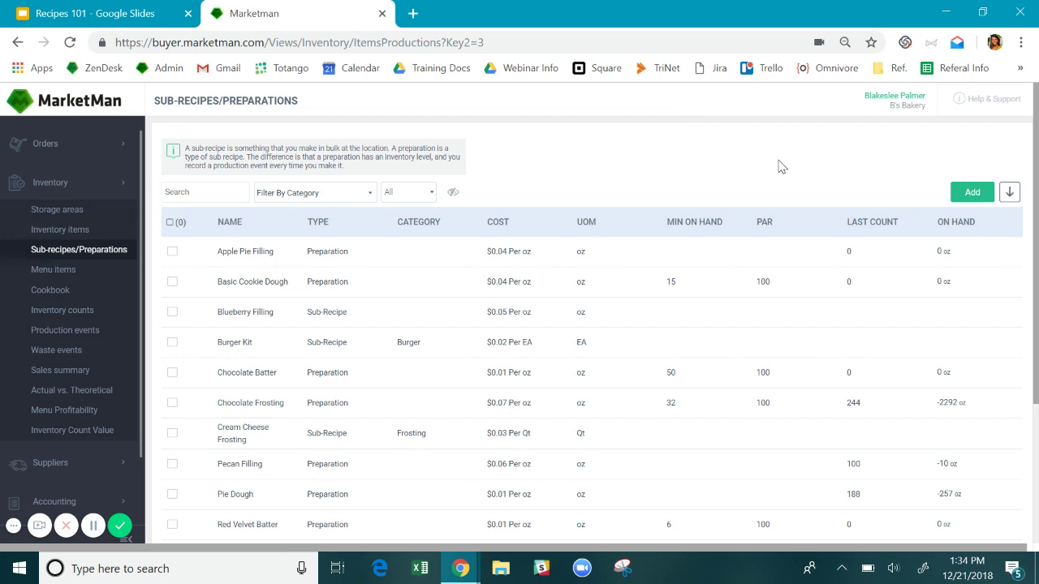
left_click(971, 195)
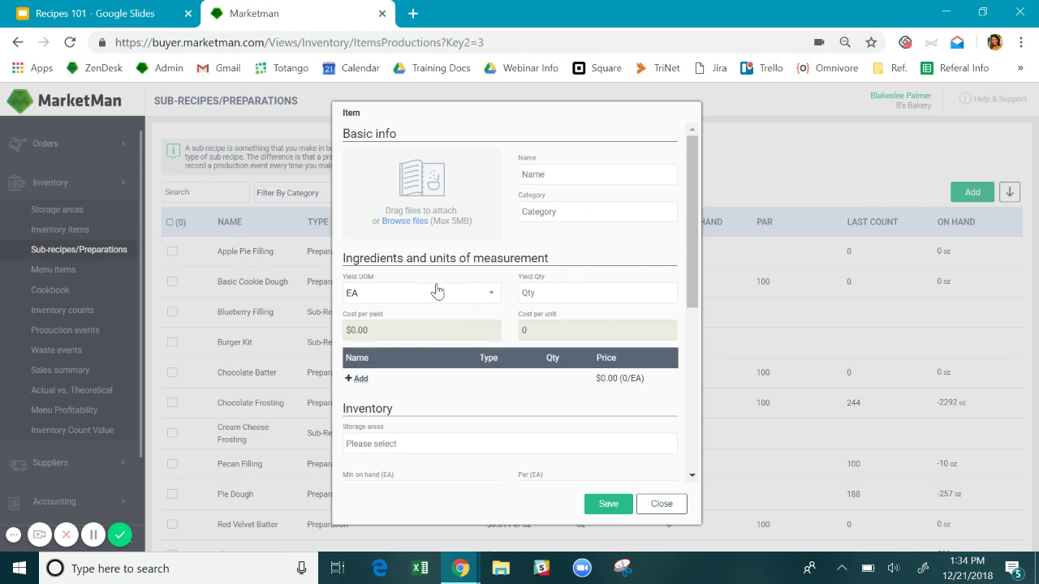
left_click(599, 177)
type("Table")
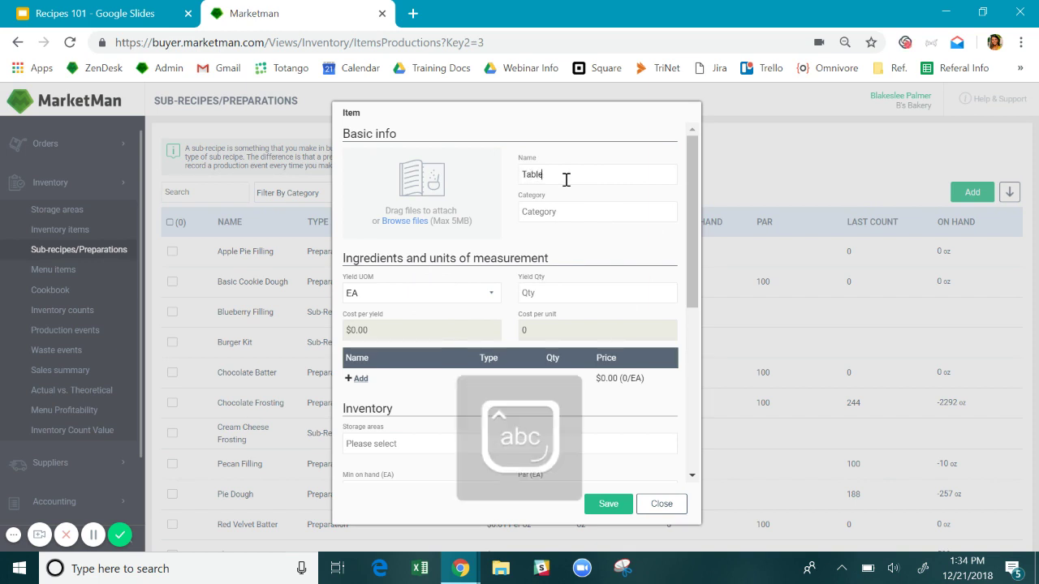
type("spoo")
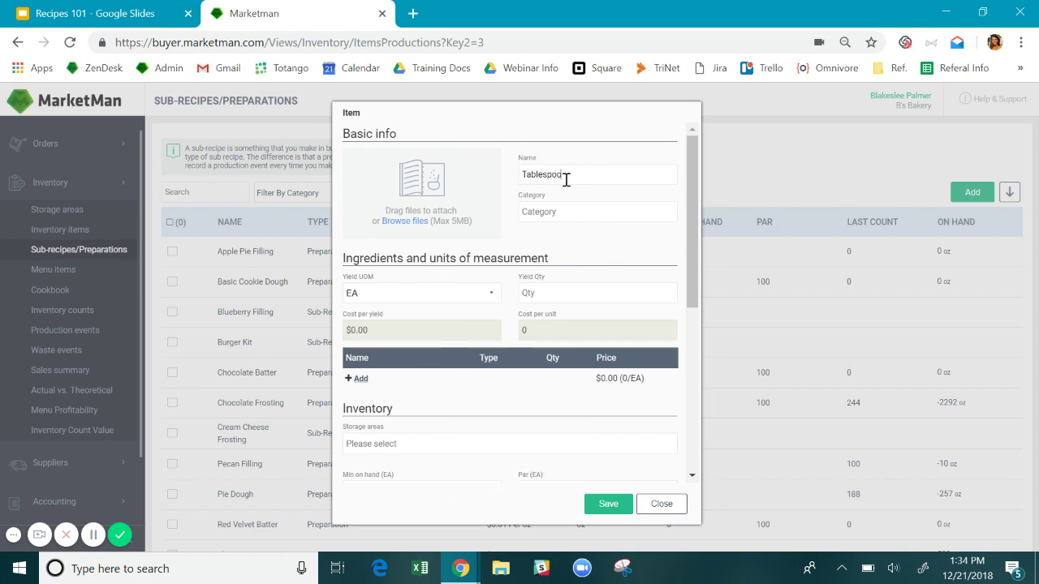
type("ns")
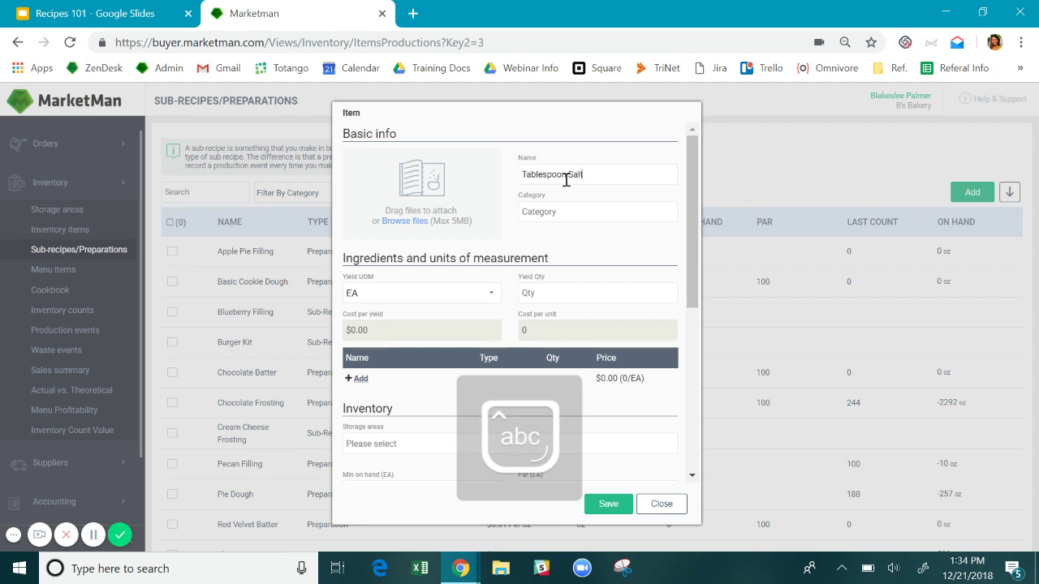
left_click(441, 292)
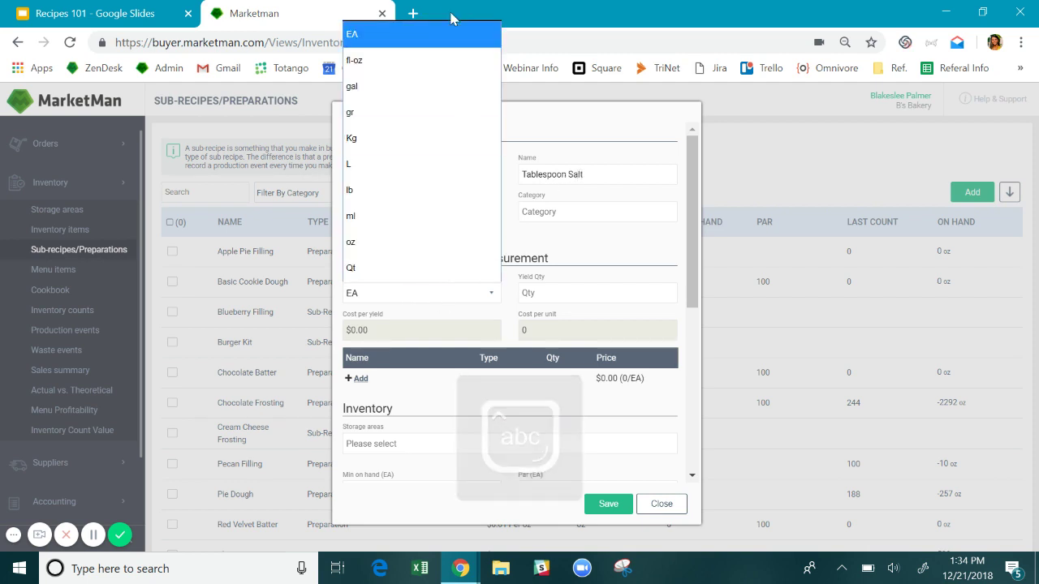
left_click(571, 288)
type("1")
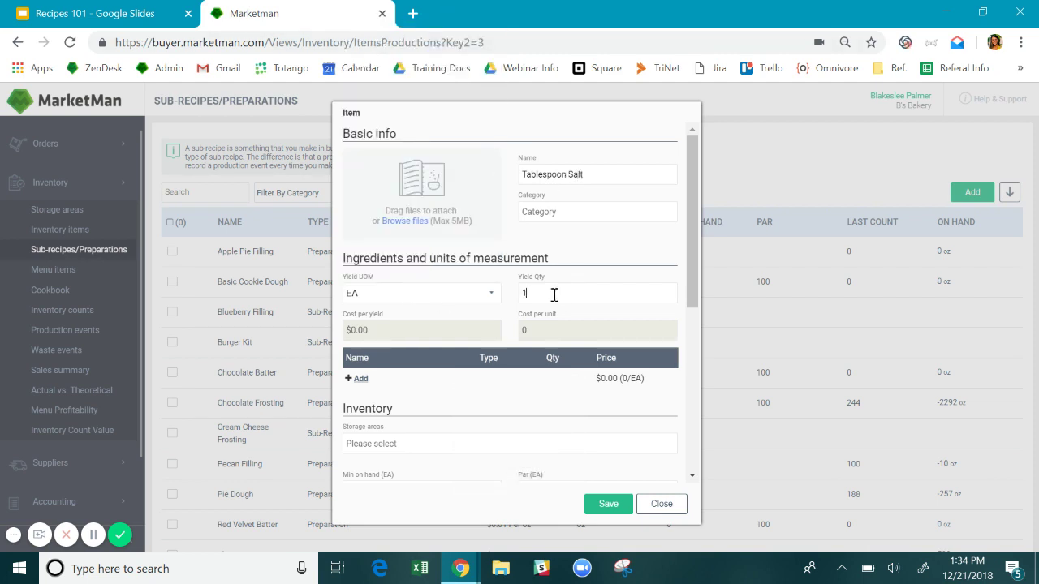
Add Kosher Salt as the ingredient, change its unit of measurement, set its quantity to 3, and save the sub-recipe.
left_click(357, 379)
type("sa")
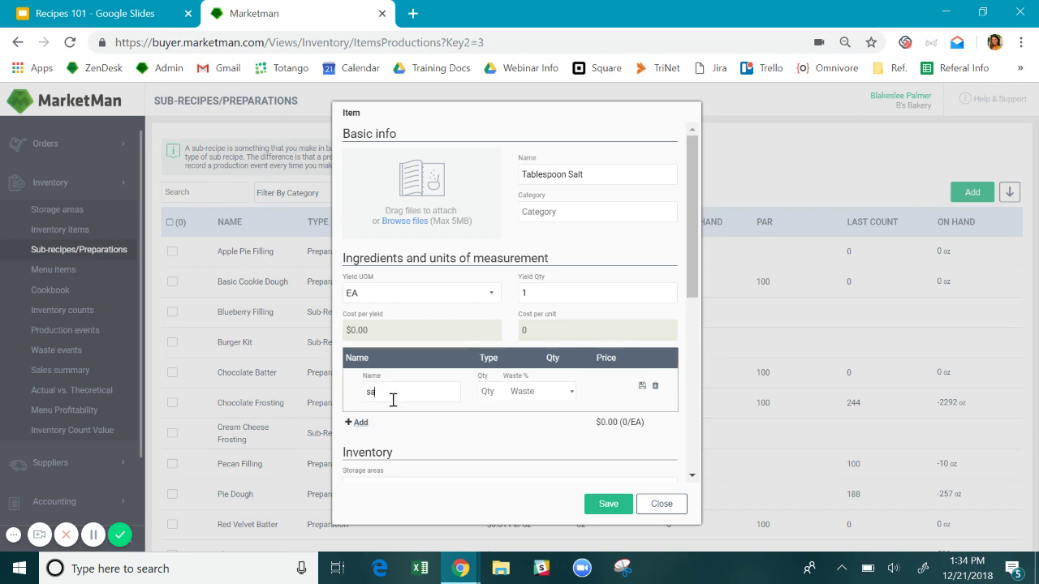
type("lt")
left_click(398, 406)
left_click(487, 391)
type("1")
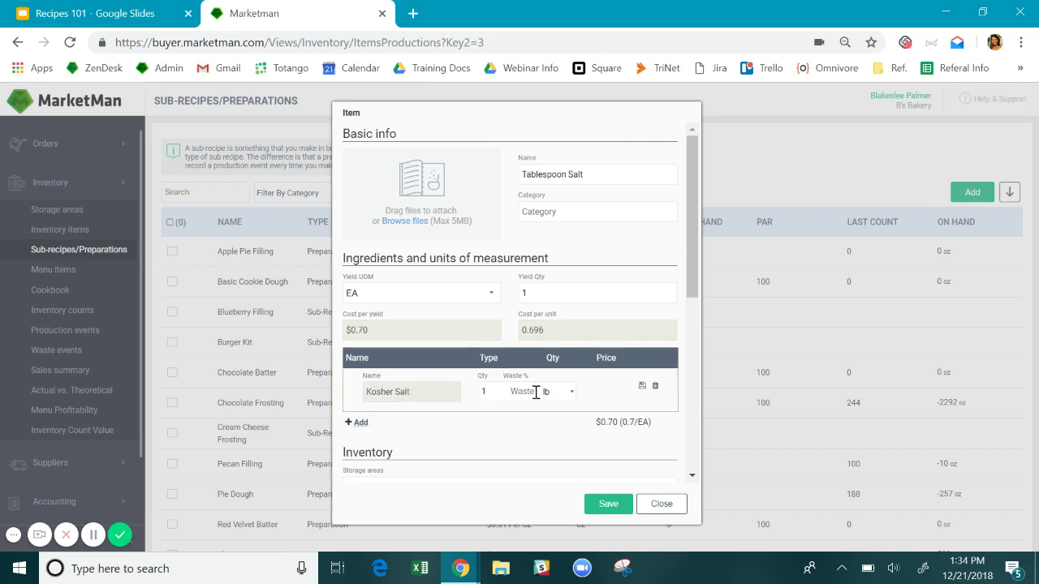
left_click(546, 393)
left_click(557, 494)
left_click_drag(492, 400, 474, 406)
type("3")
left_click(600, 504)
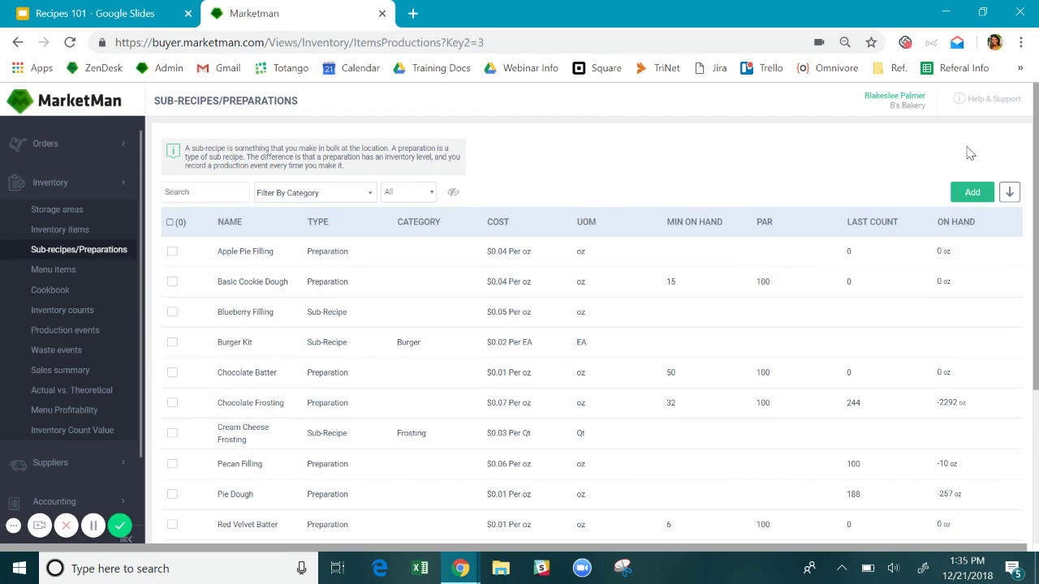
Start a new sub-recipe item named Drink Togo Kit with a yield of 1 EA.
left_click(959, 191)
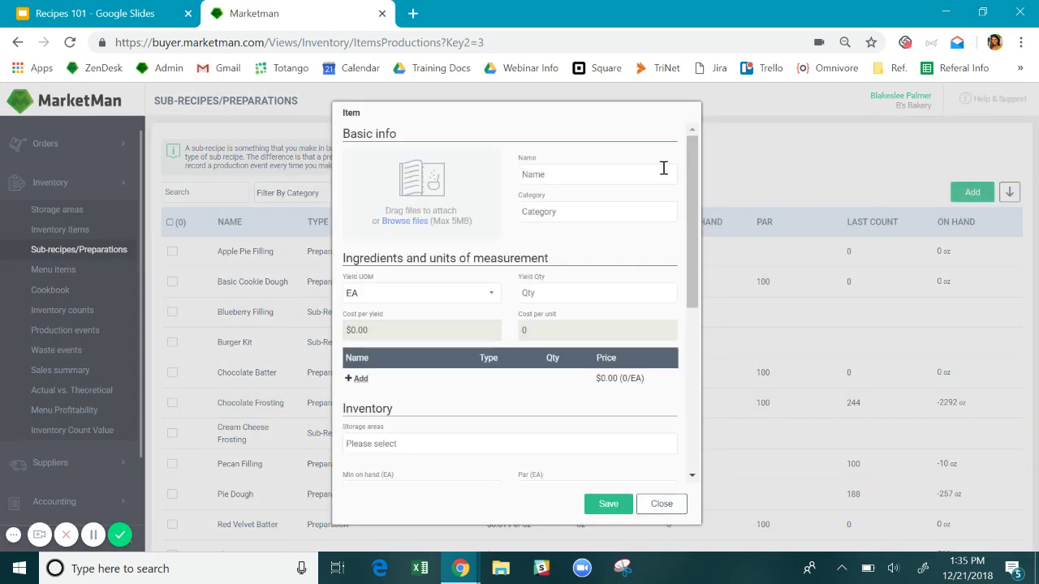
type("Dr")
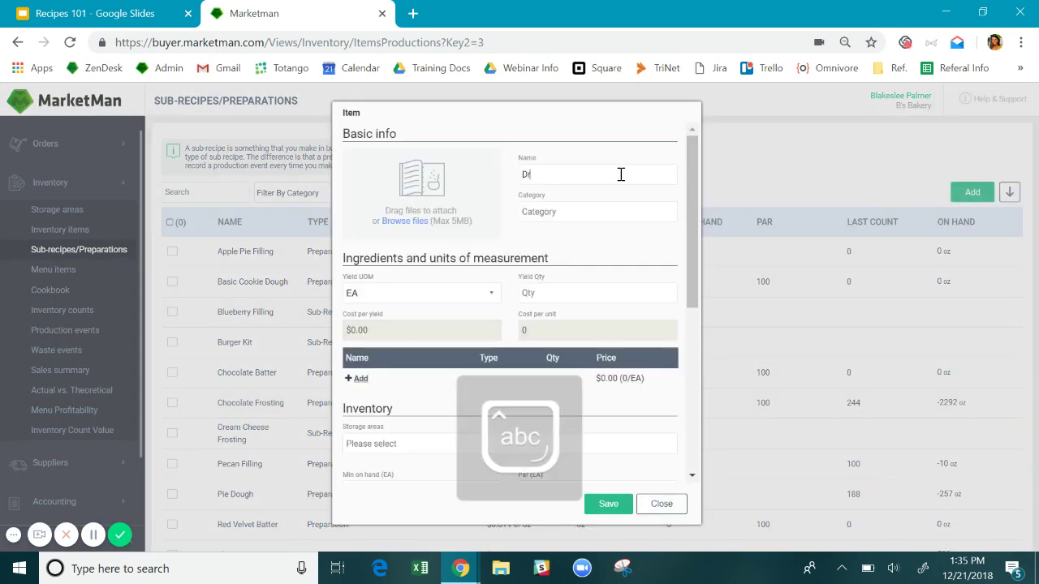
type("ink Togo Kit")
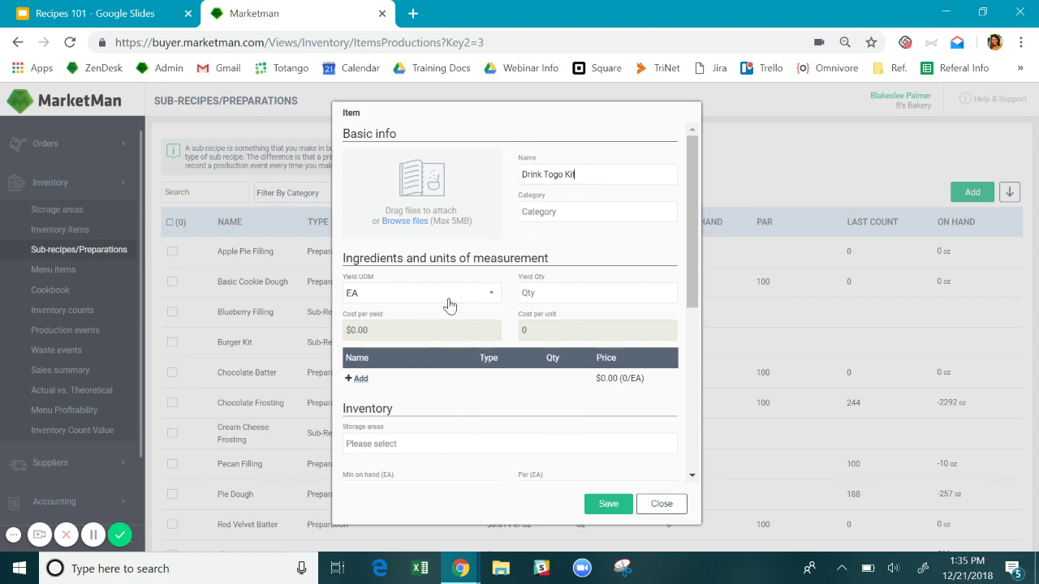
left_click(404, 301)
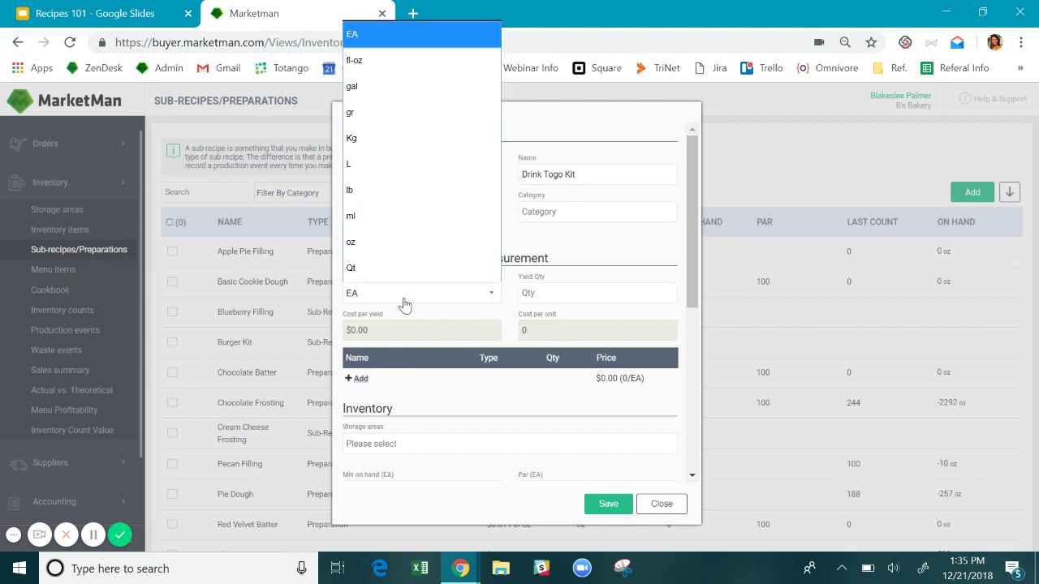
left_click(382, 39)
left_click(533, 294)
type("1")
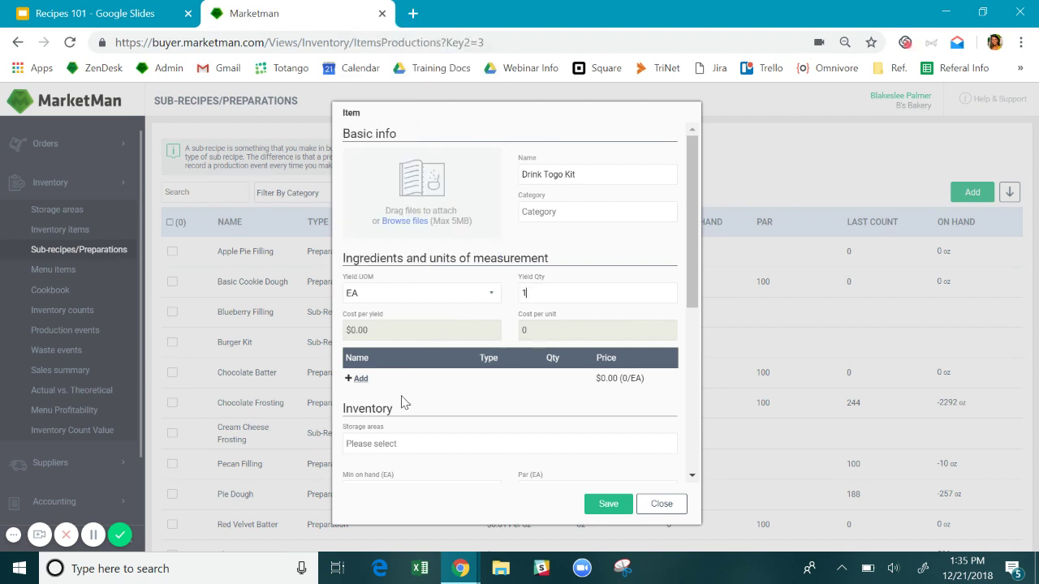
Add Coffee Cup and Coffee Sleeve as ingredients of the Drink Togo Kit and save the sub-recipe.
left_click(360, 379)
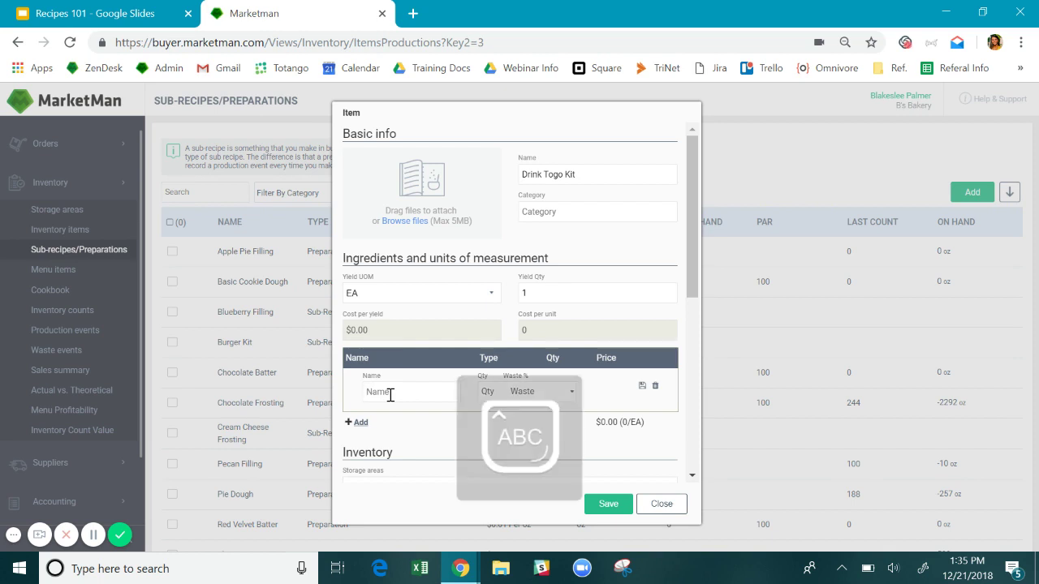
type("Cup")
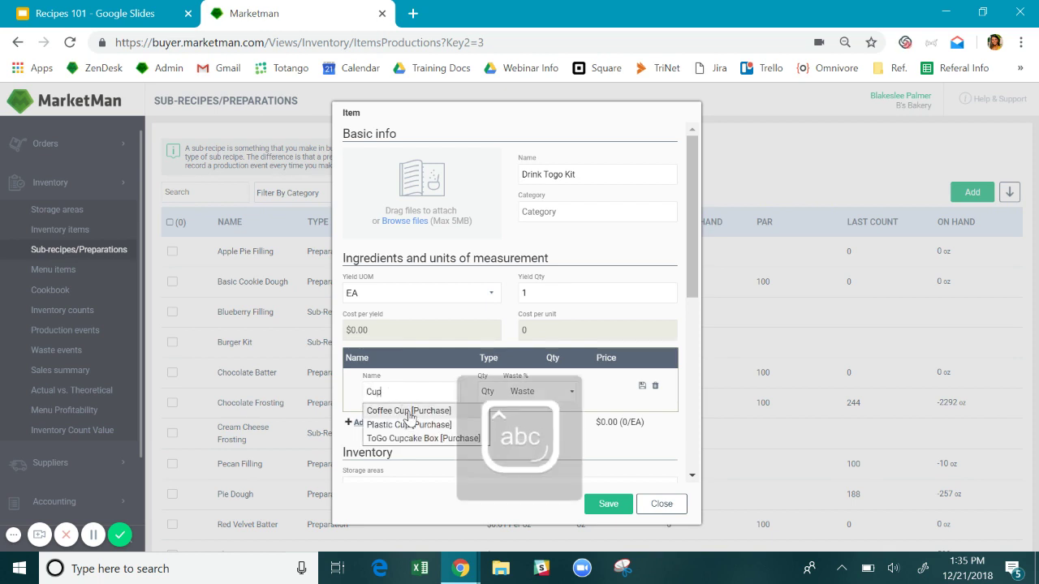
left_click(400, 411)
left_click(357, 423)
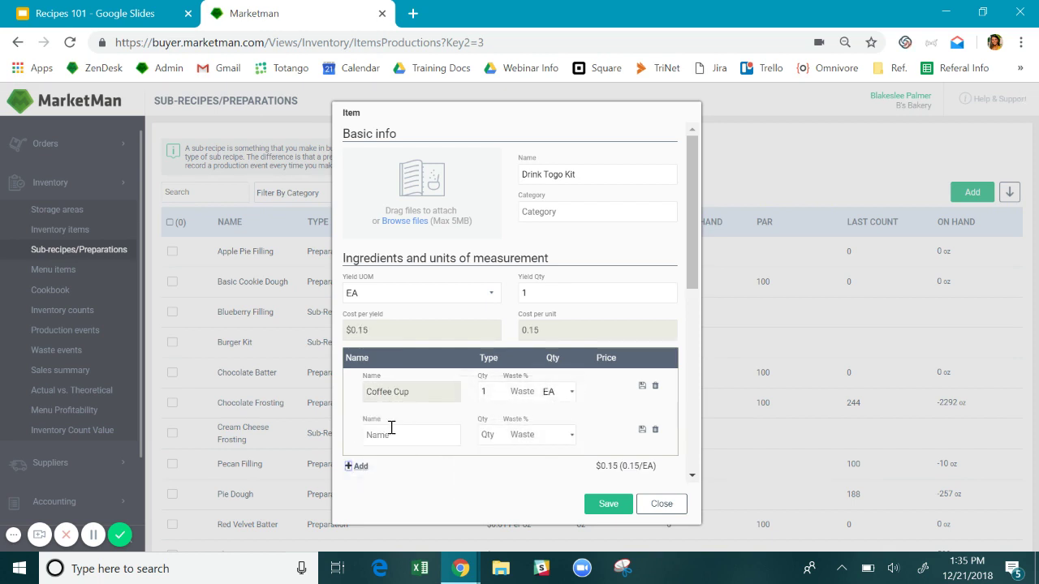
type("s")
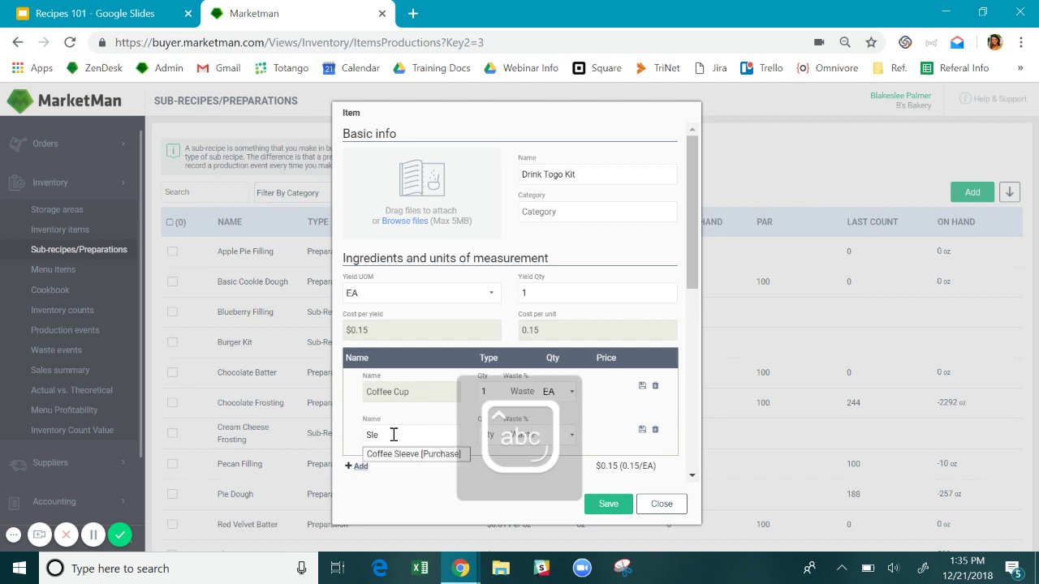
left_click(399, 457)
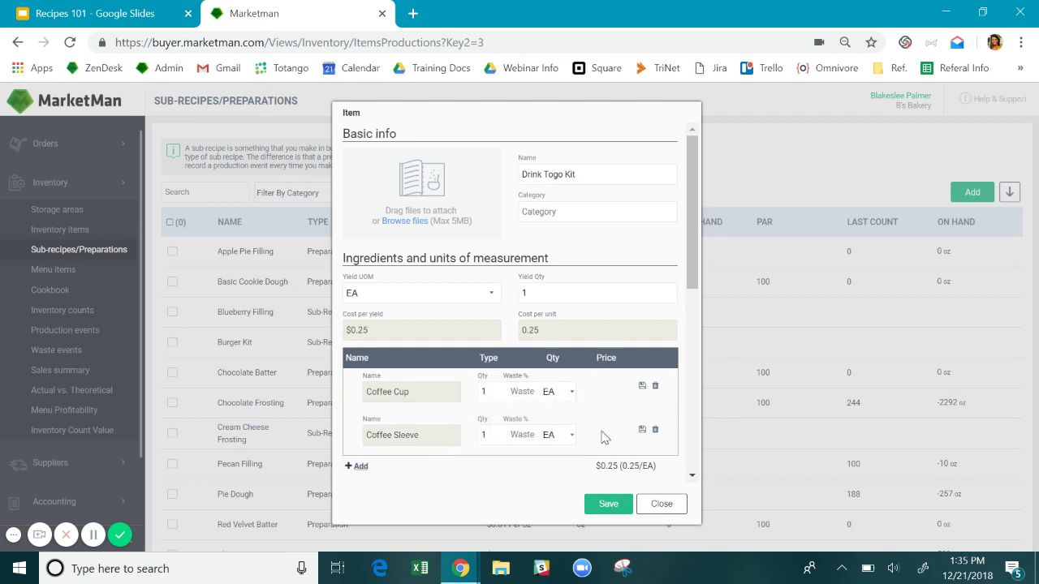
left_click_drag(604, 468, 652, 468)
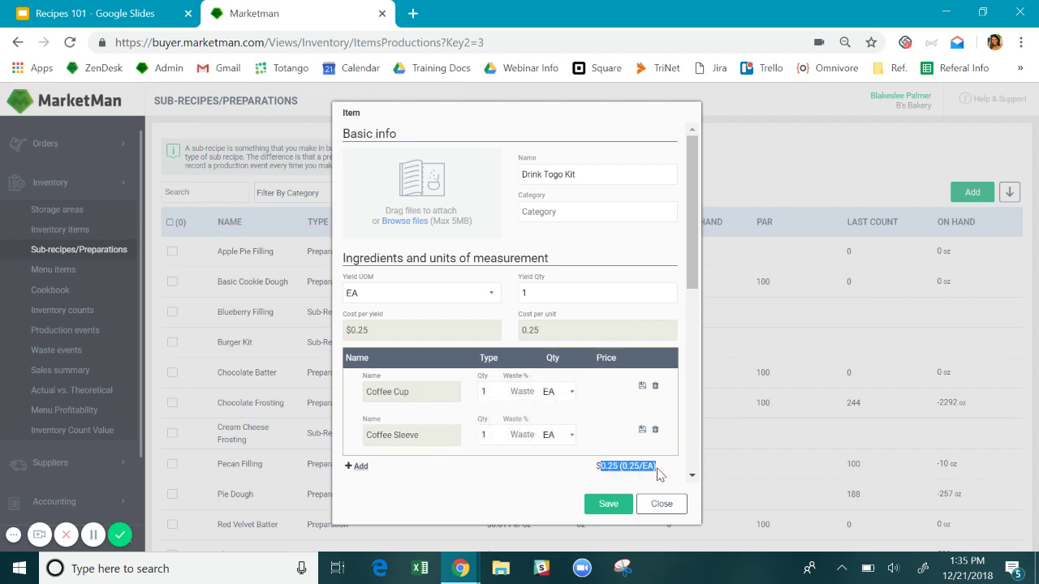
left_click(608, 504)
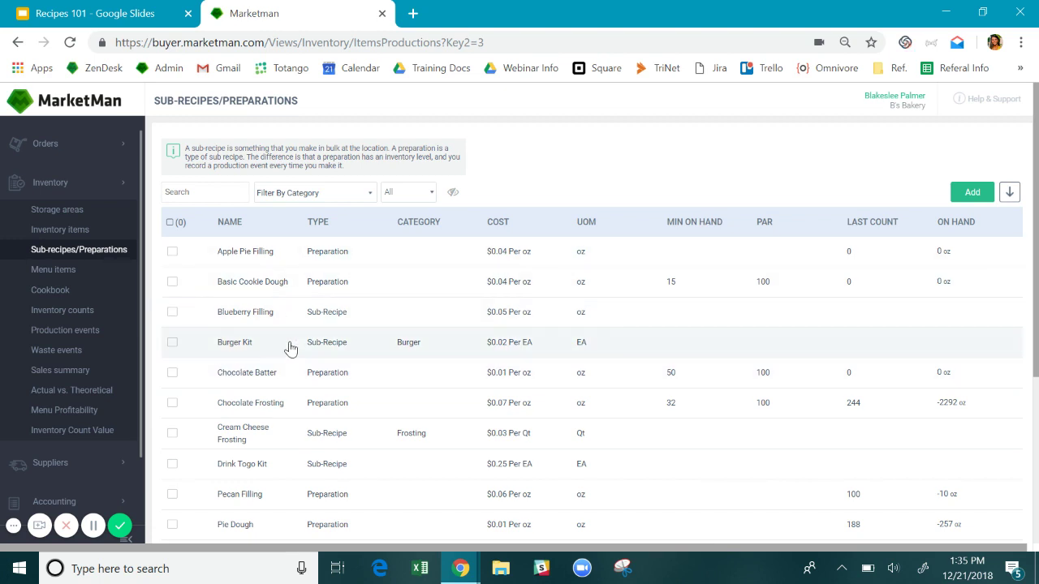
View the production events, and search the menu items for Cupcake to open Choc. Cupcake With Vanilla Frosting.
left_click(78, 334)
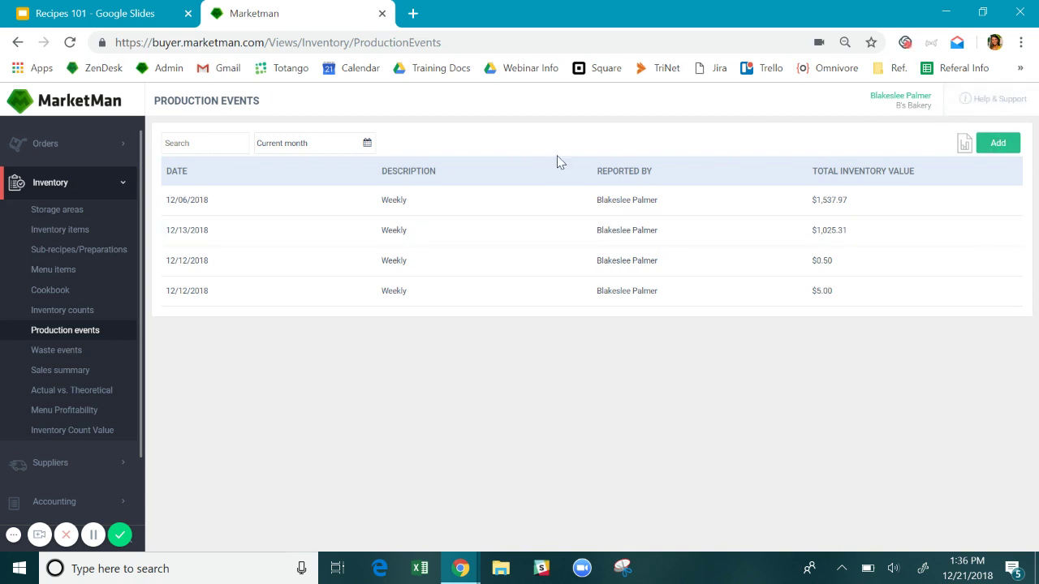
left_click(77, 276)
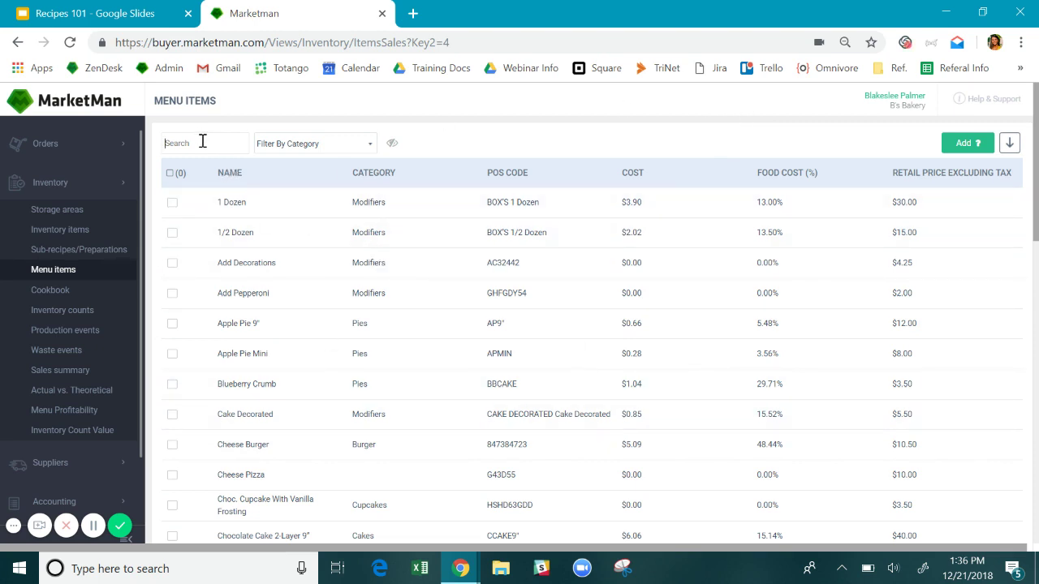
type("Cupcake")
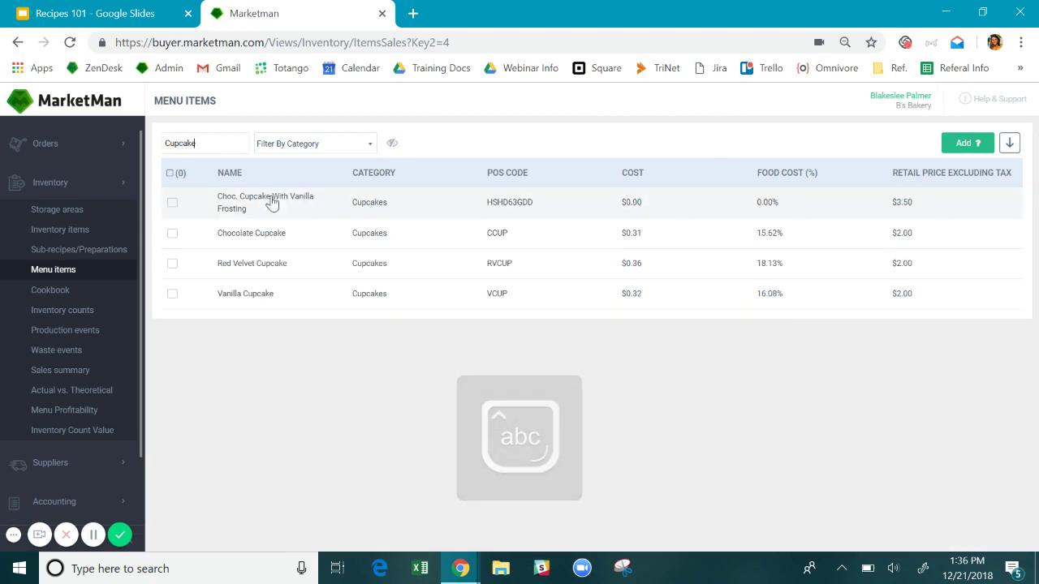
left_click(297, 210)
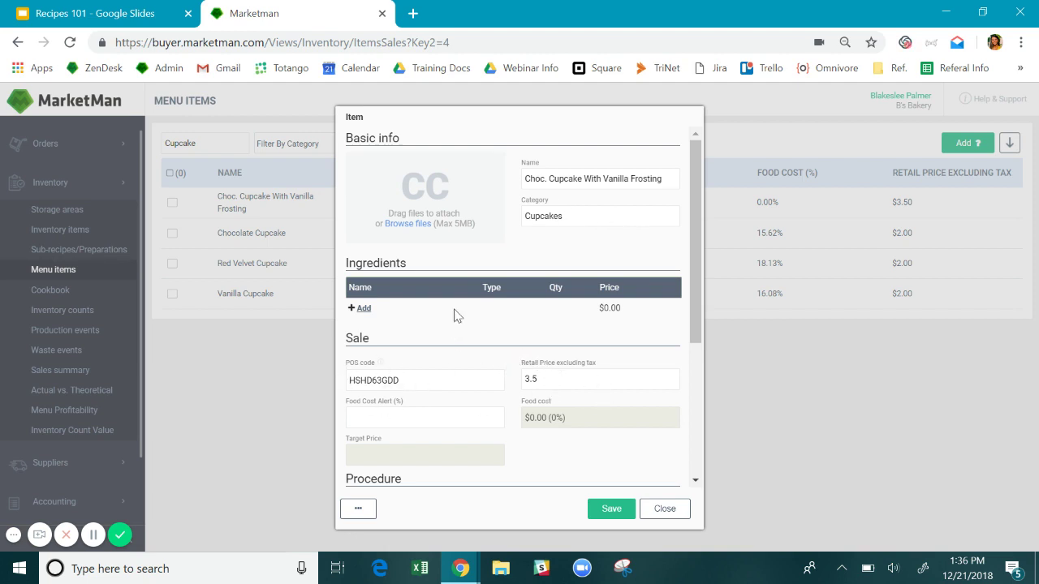
Add the Vanilla Frosting preparation as an ingredient of the cupcake and set its quantity to 3 oz.
scroll(454, 315, "down", 2)
scroll(406, 209, "up", 1)
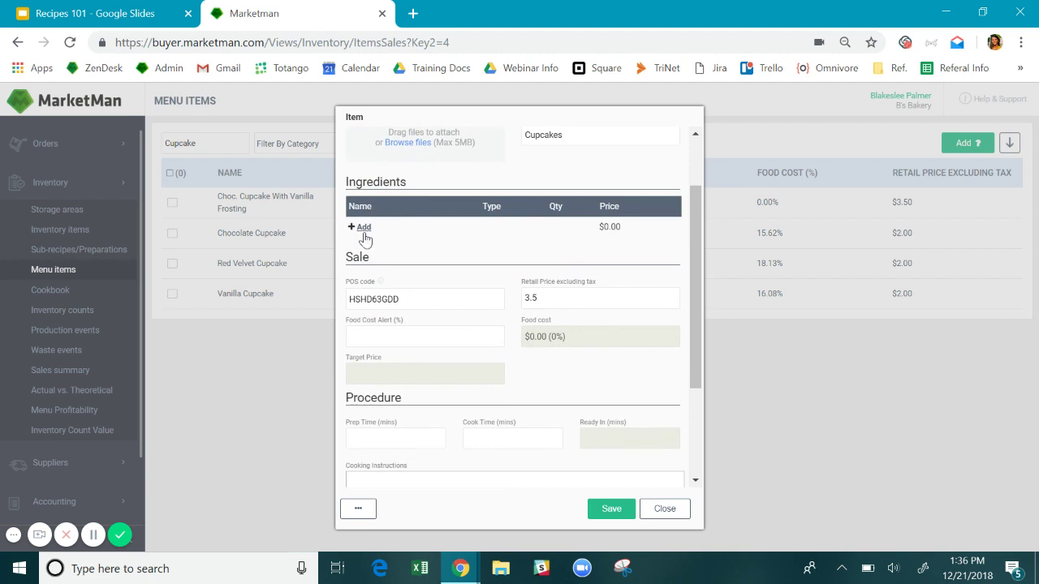
left_click(362, 228)
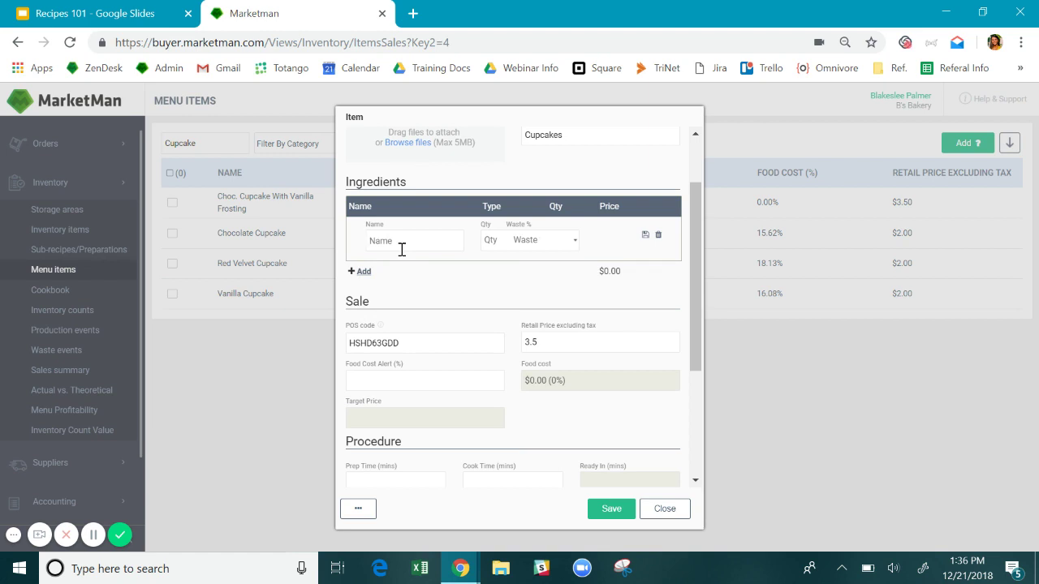
type("Vanil")
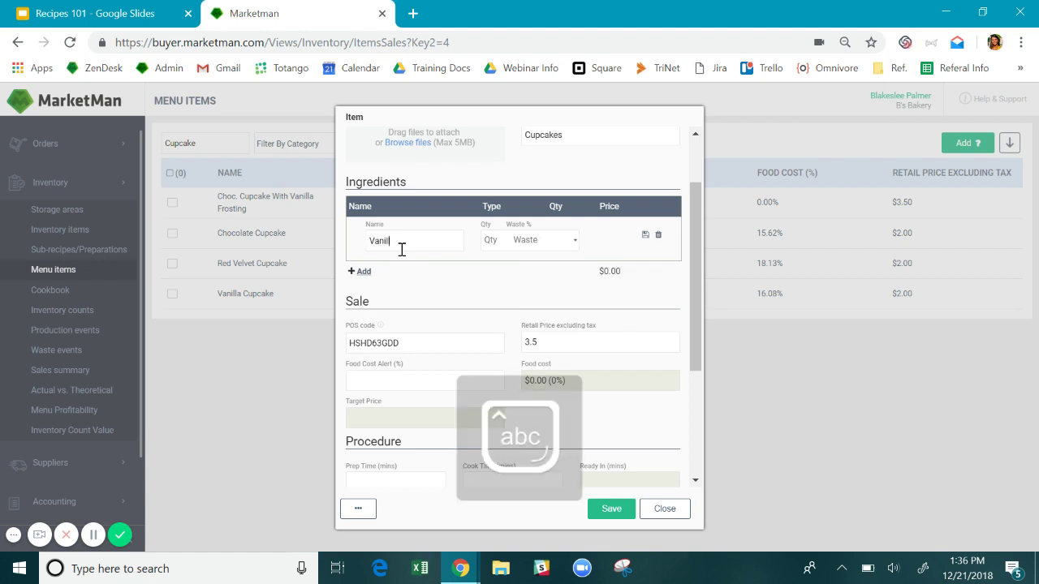
type("la")
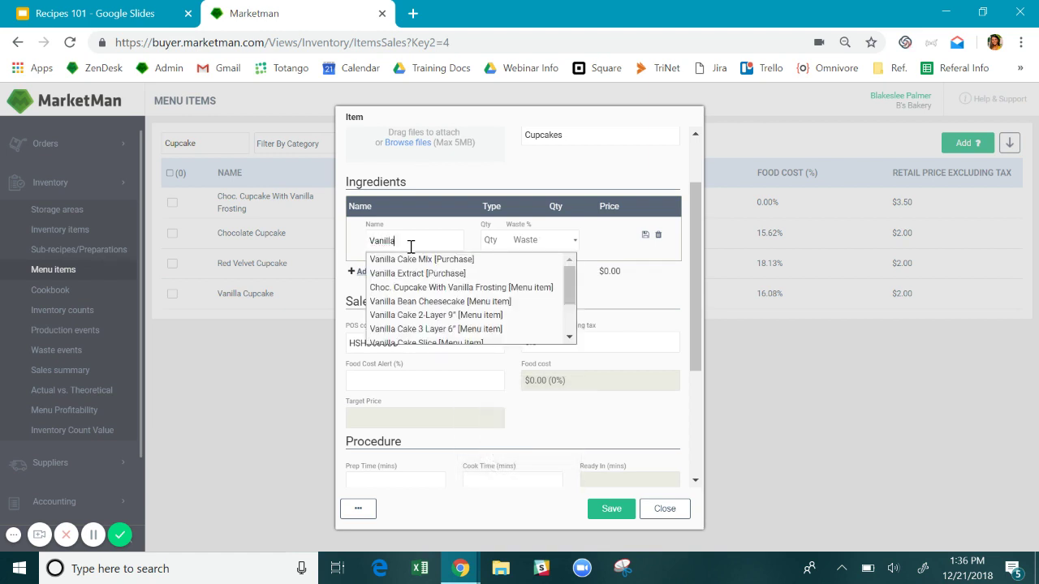
type(" Fr")
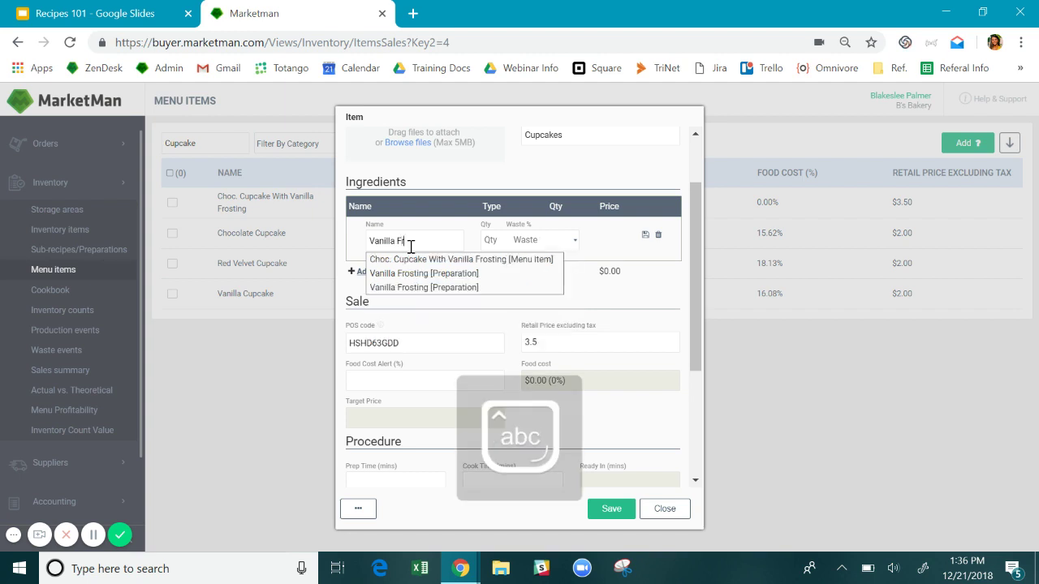
left_click(401, 282)
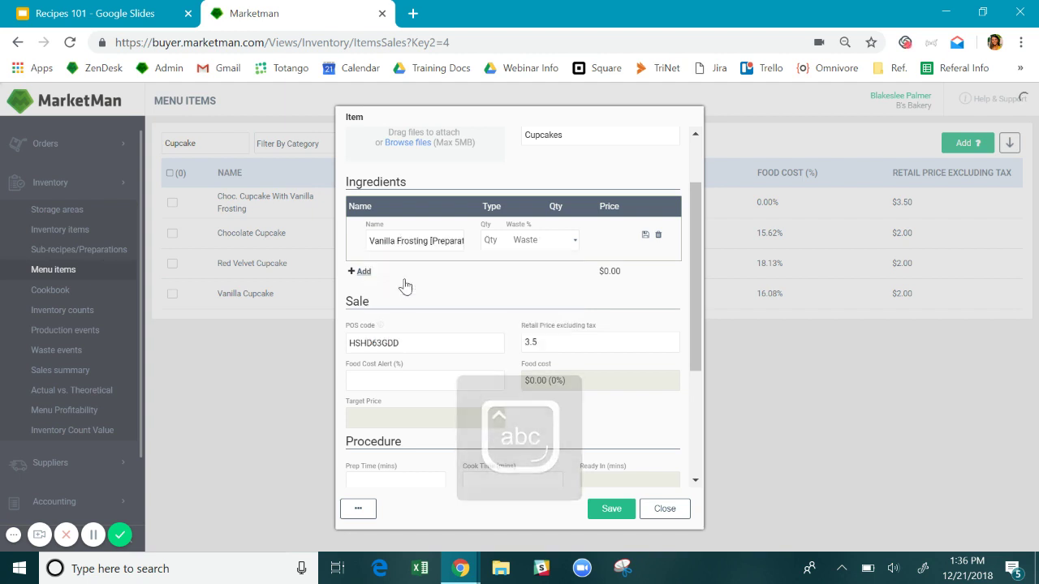
left_click(552, 253)
left_click(512, 246)
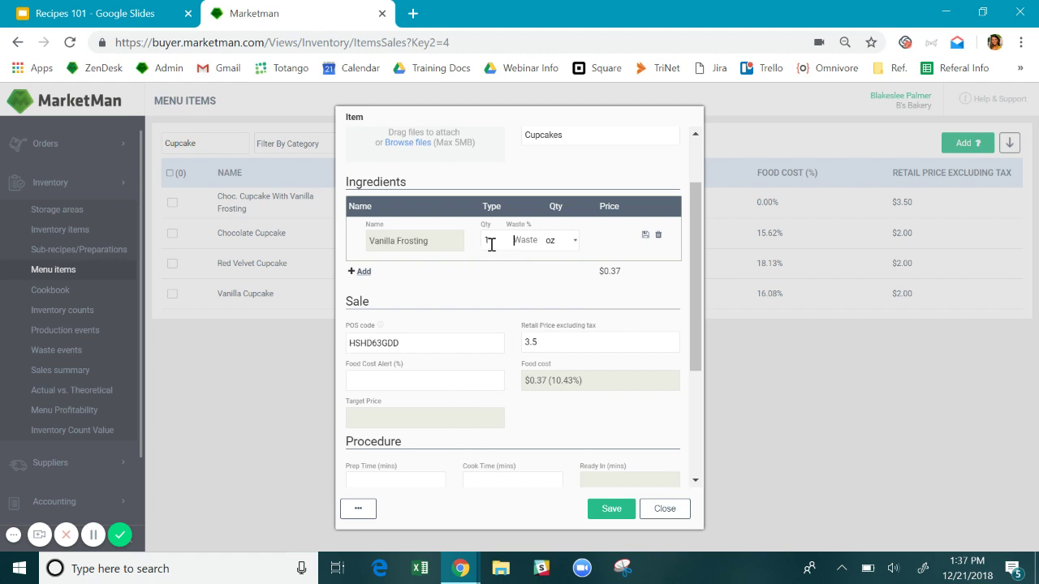
double_click(491, 243)
type("3")
Add the Chocolate Batter preparation as a second ingredient with a quantity of 3 oz.
left_click(359, 271)
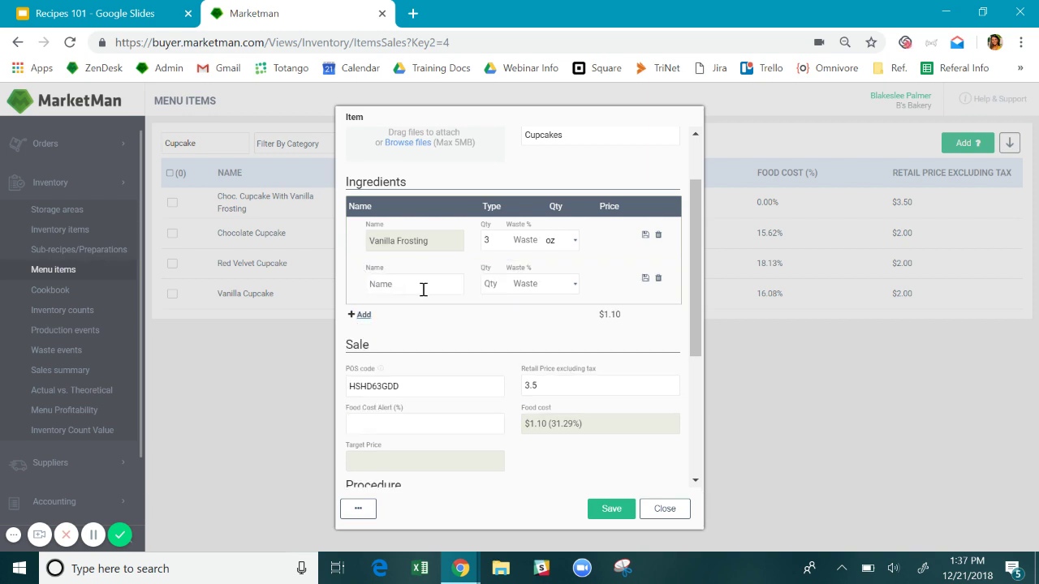
type("batter")
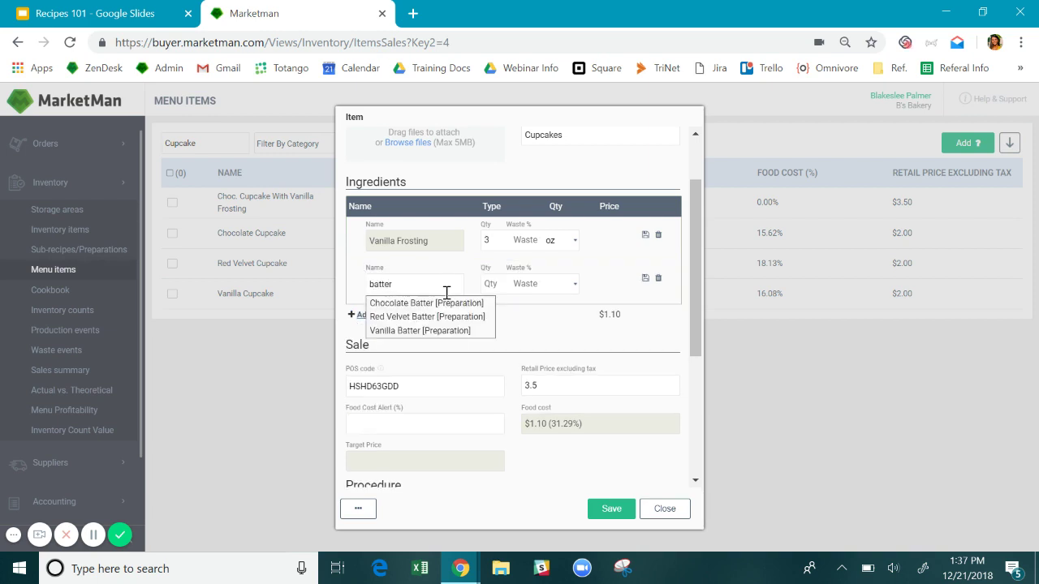
left_click(446, 302)
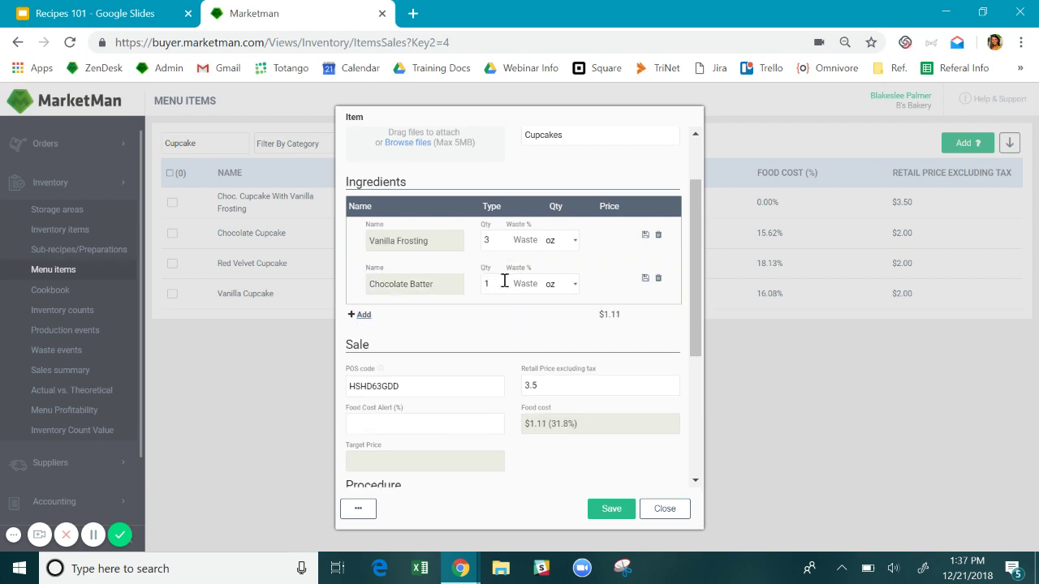
double_click(491, 283)
type("3")
Set the cupcake's food cost alert to 30%, review its sale and procedure details, and save the menu item.
scroll(519, 305, "down", 1)
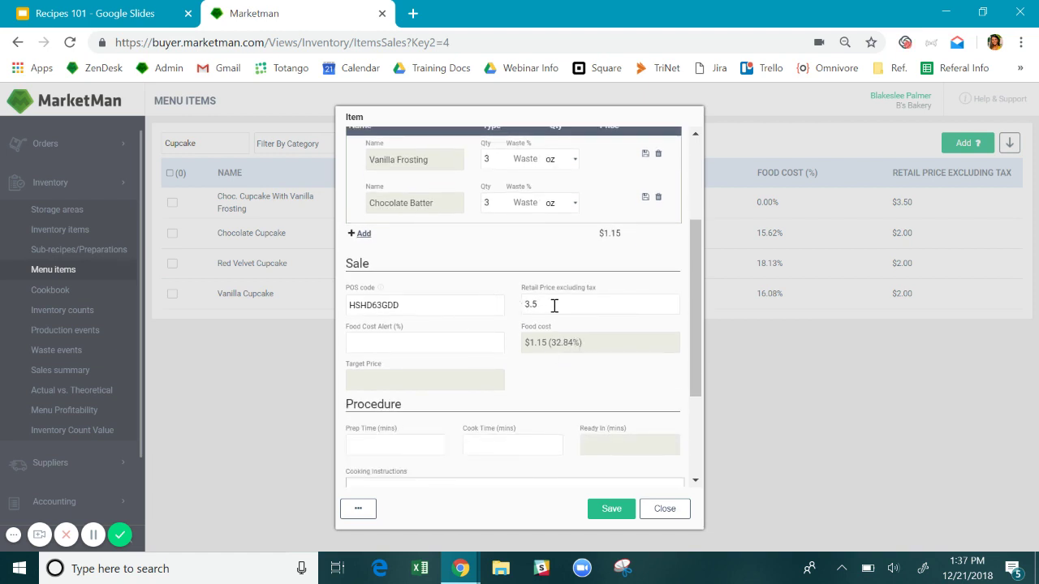
left_click_drag(549, 306, 514, 314)
left_click(554, 305)
type("30")
double_click(394, 347)
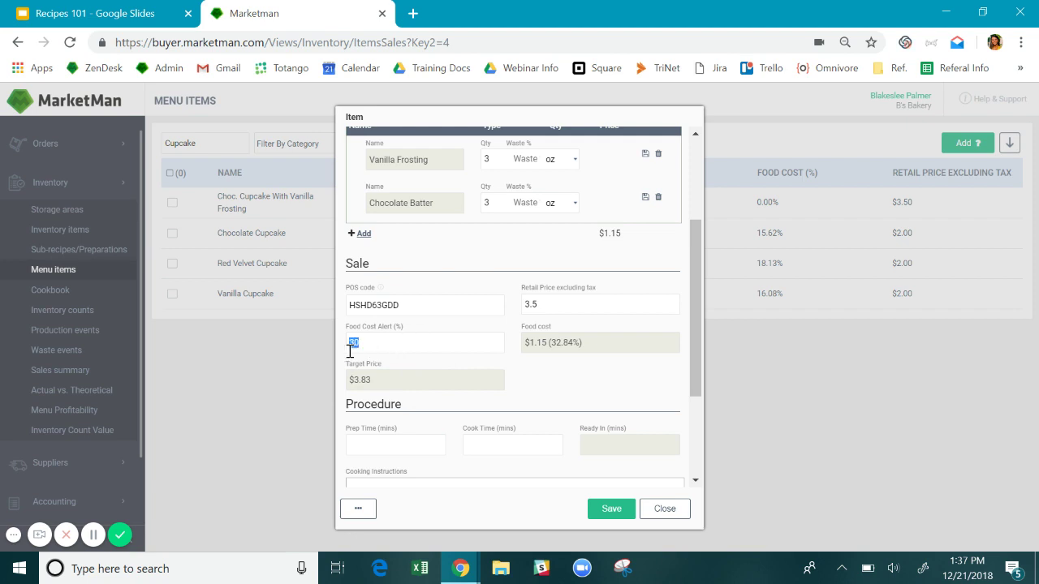
left_click(426, 340)
scroll(446, 339, "down", 3)
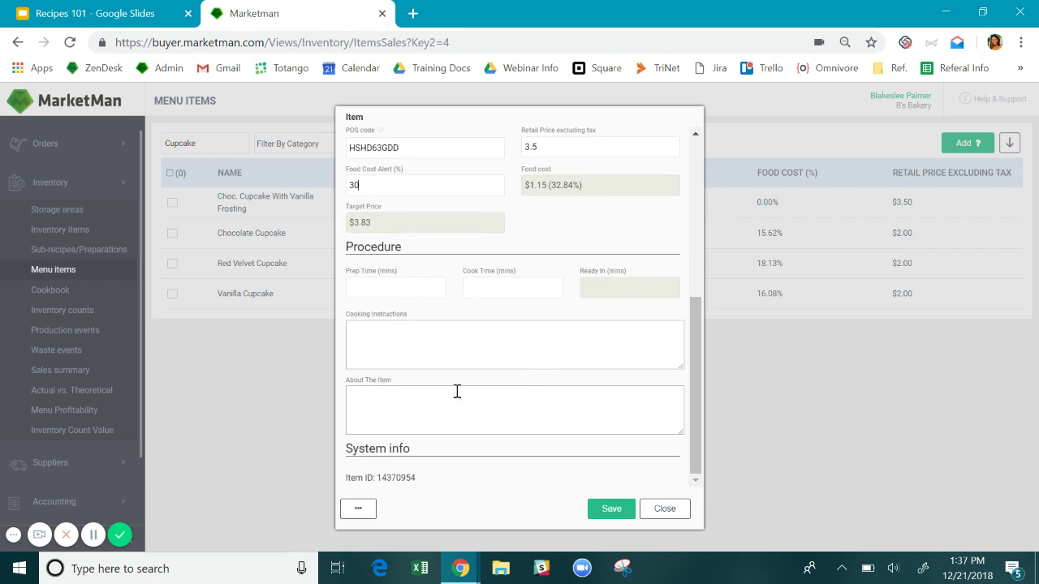
scroll(457, 388, "up", 6)
left_click(610, 511)
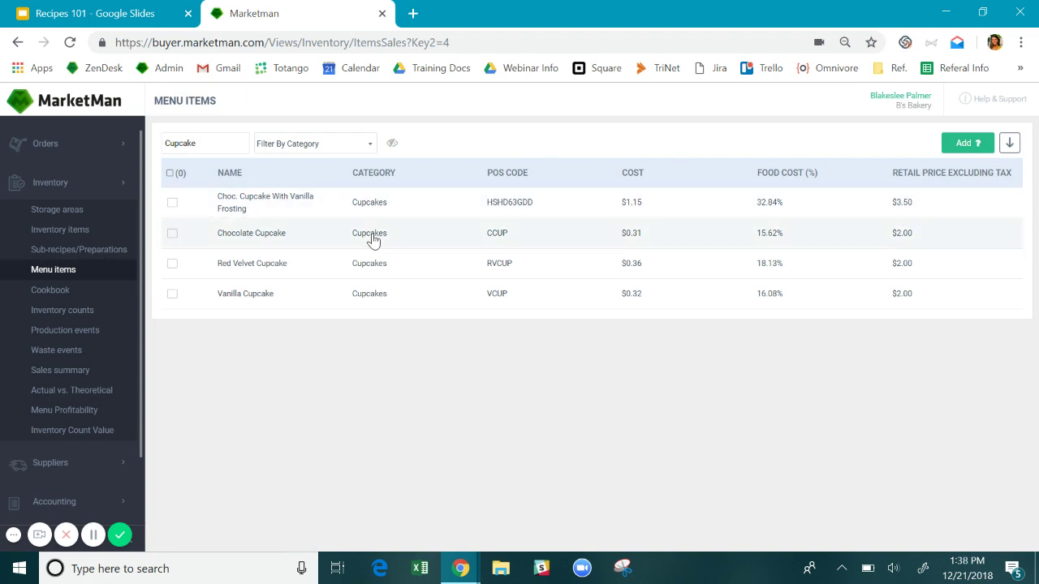
Clear the Cupcake search and filter the menu items by the Modifiers category.
double_click(225, 139)
key("BackSpace")
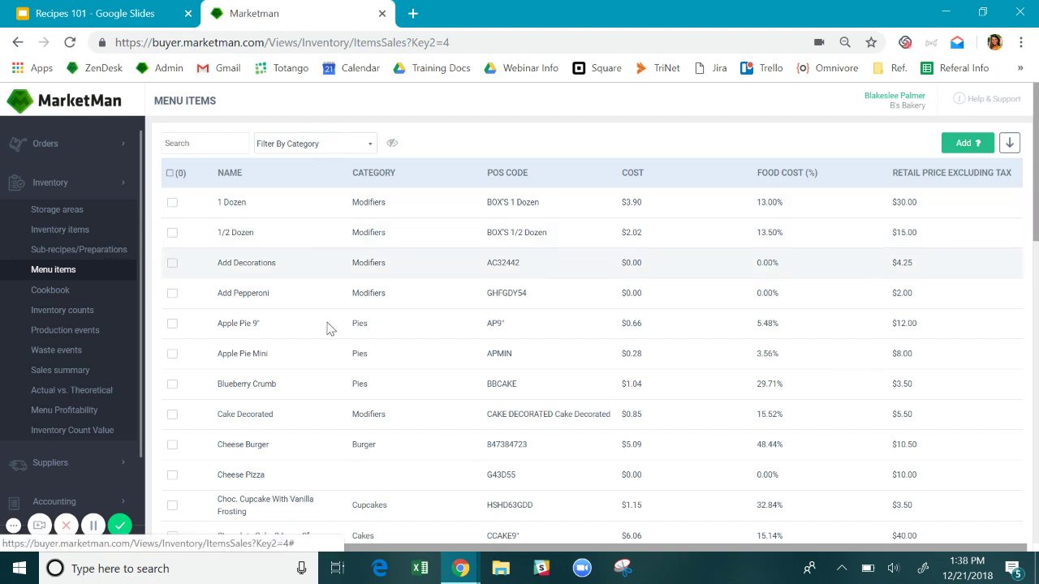
left_click(302, 144)
scroll(319, 268, "down", 1)
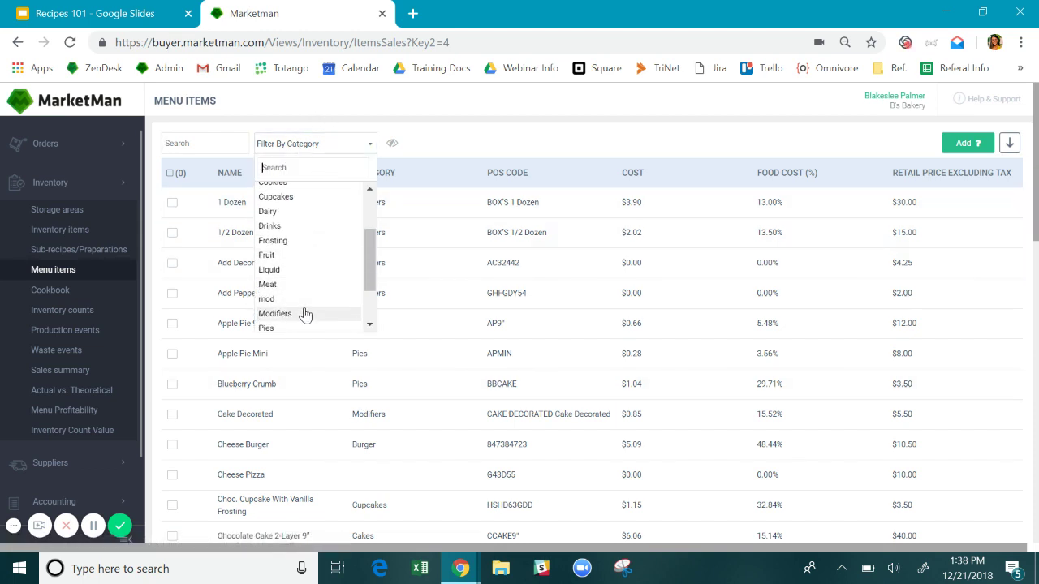
left_click(301, 314)
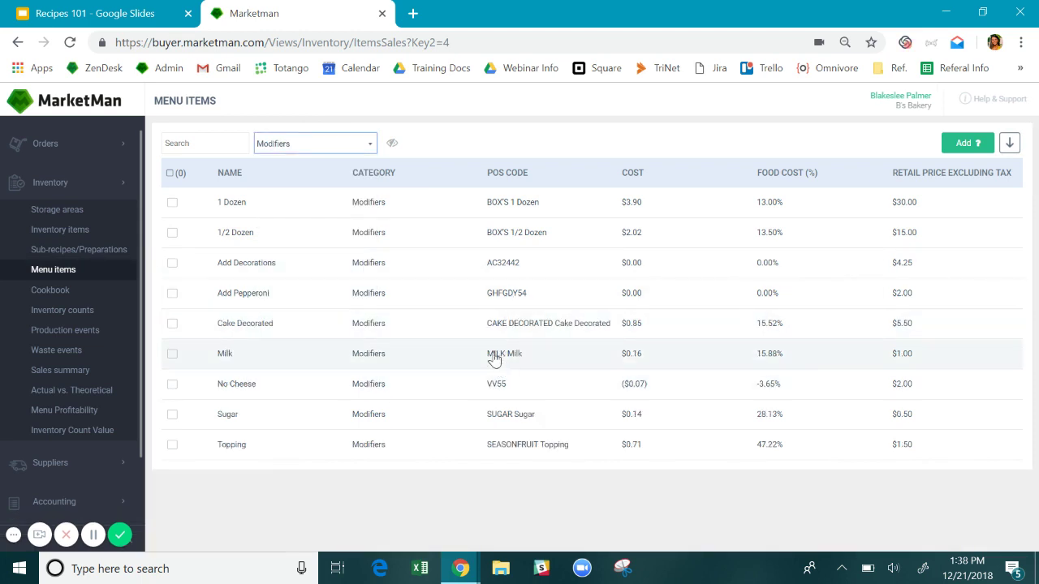
Remove the Rainbow Sprinkles and Decoration Frosting ingredients from the Cake Decorated modifier and start a new ingredient row.
left_click(394, 324)
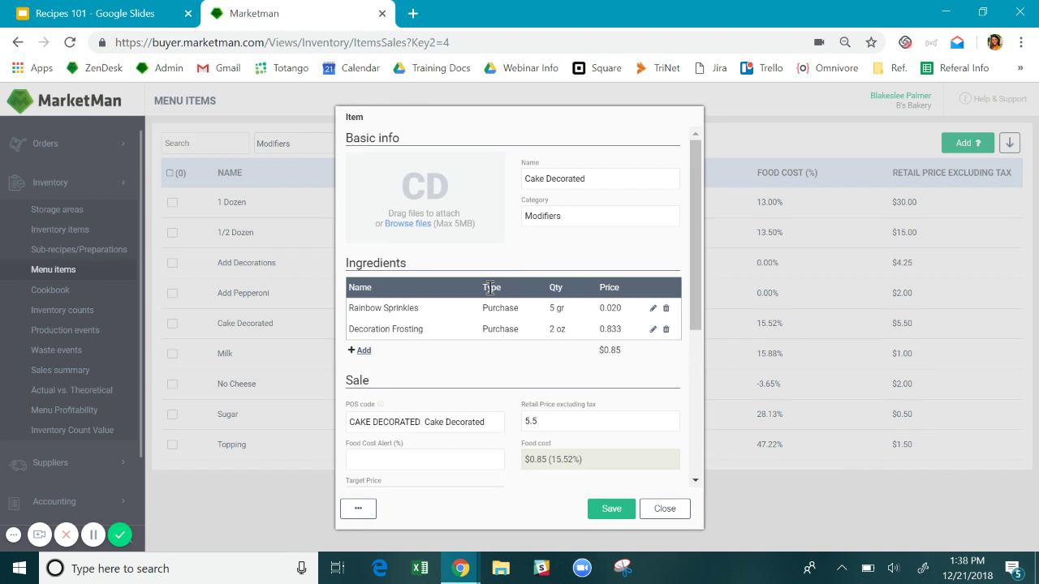
left_click(665, 307)
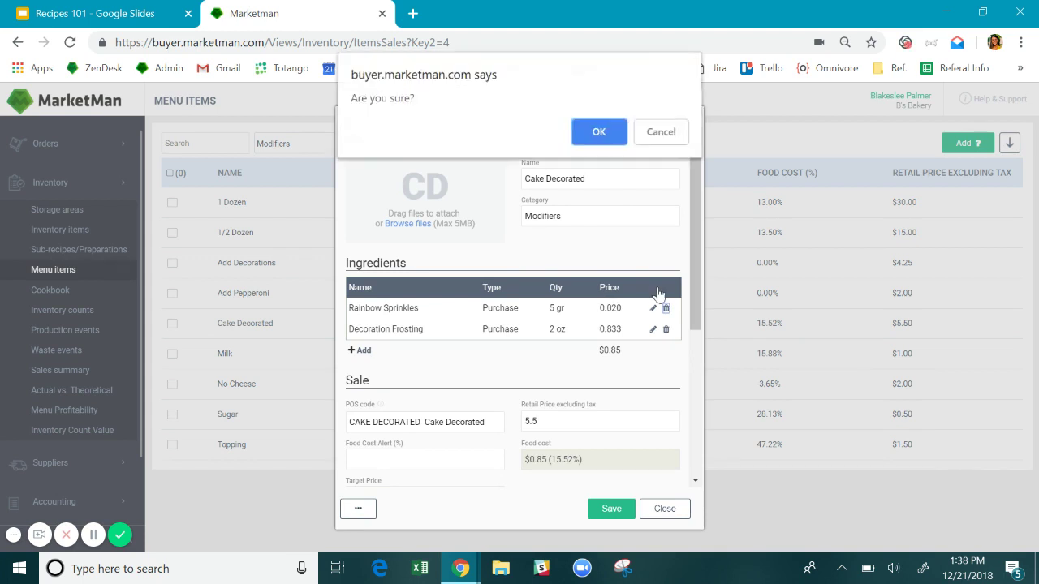
left_click(599, 132)
left_click(666, 307)
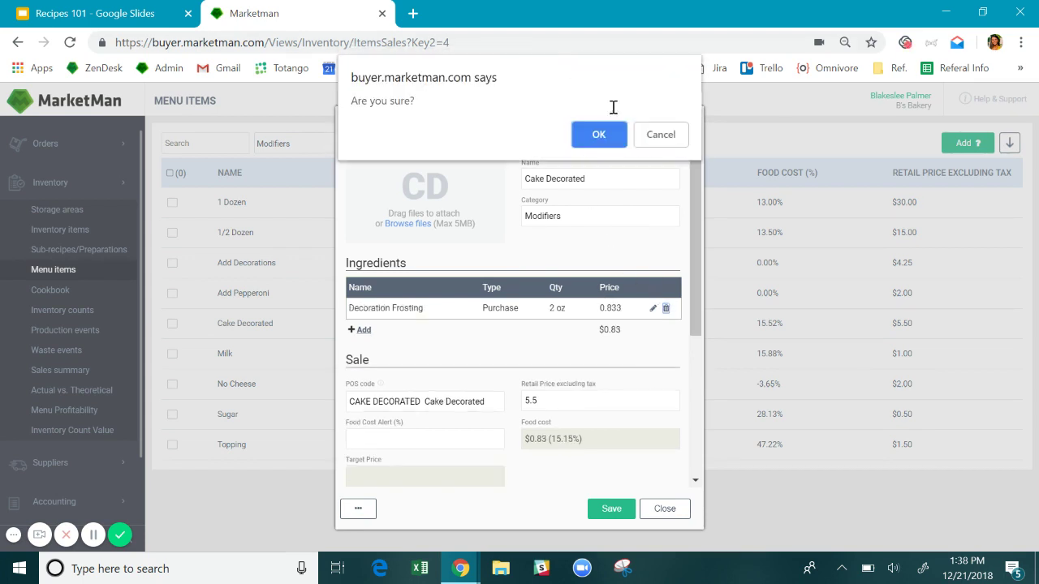
left_click(613, 132)
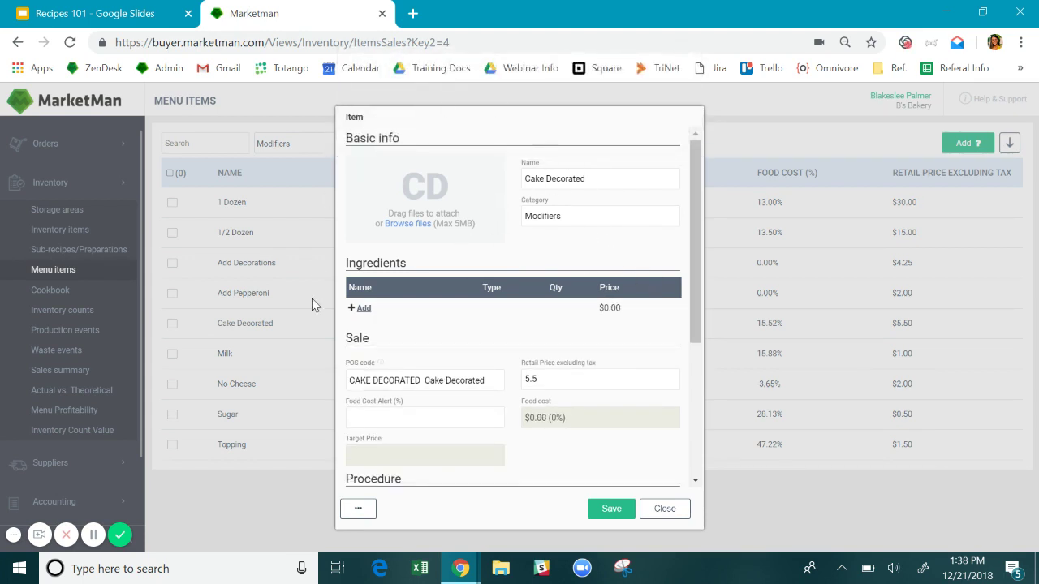
left_click(362, 308)
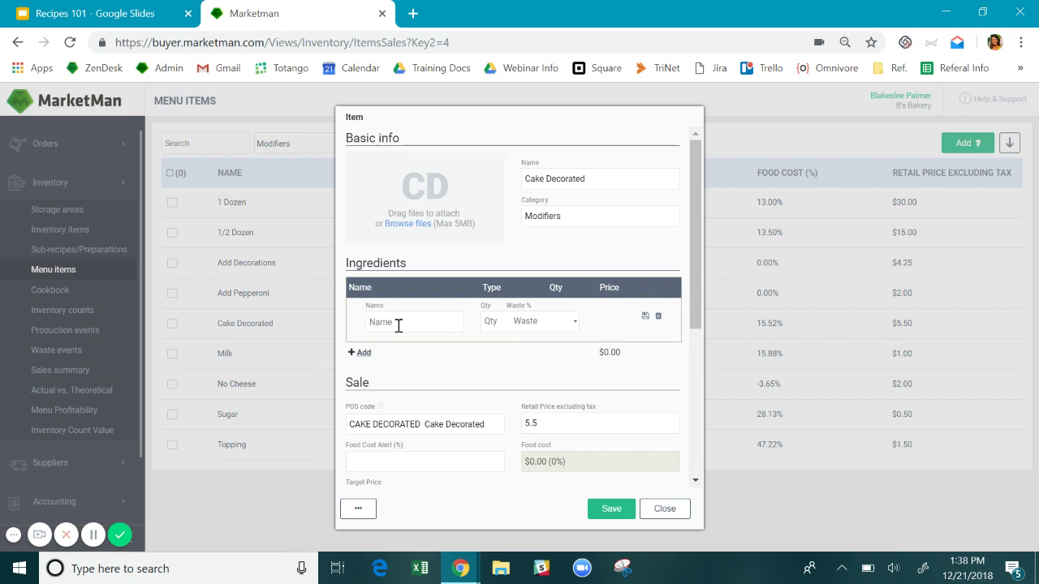
key("Caps_Lock")
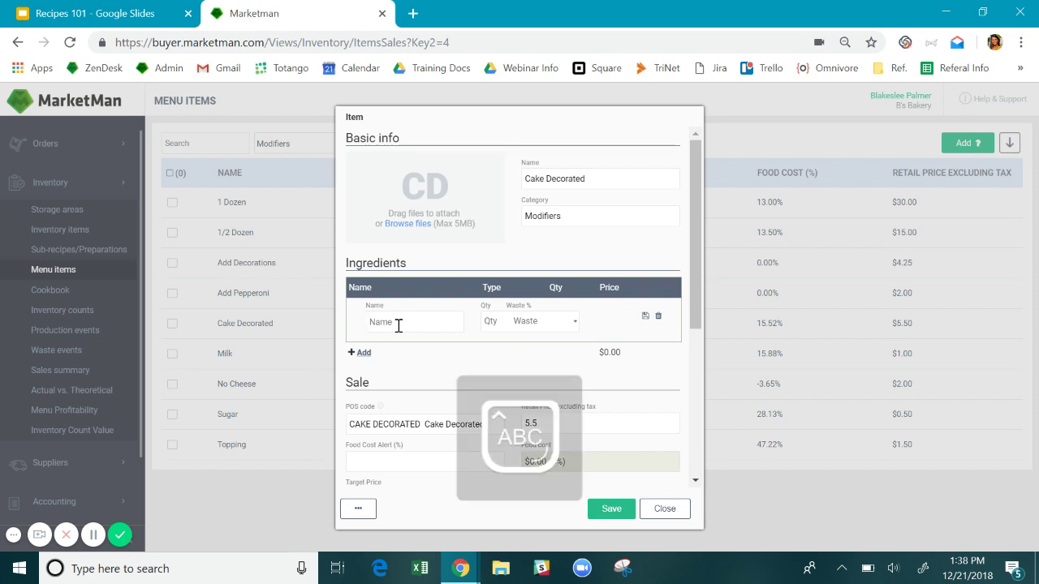
type("R")
key("Caps_Lock")
type("ai")
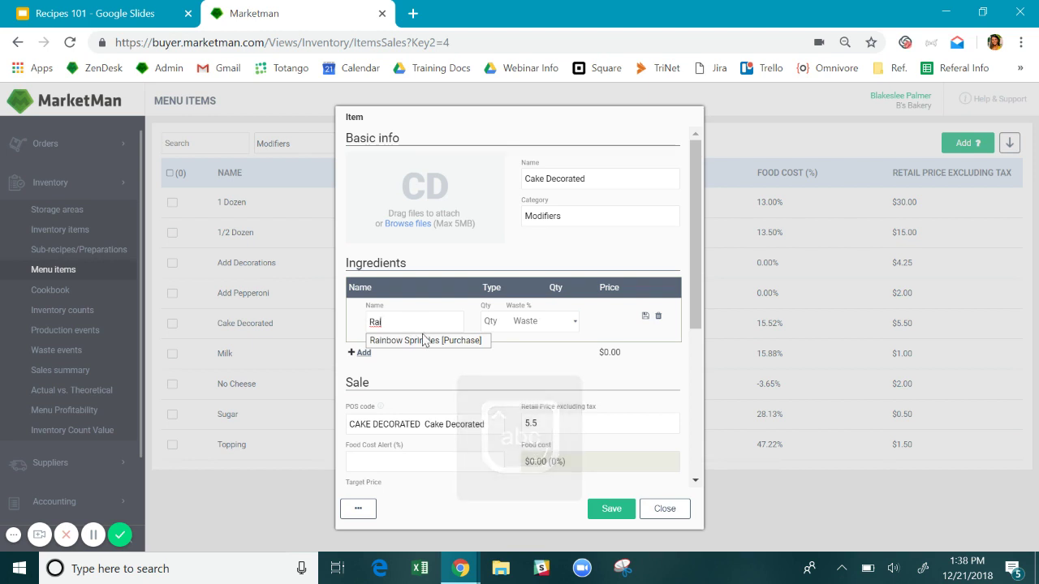
key("BackSpace")
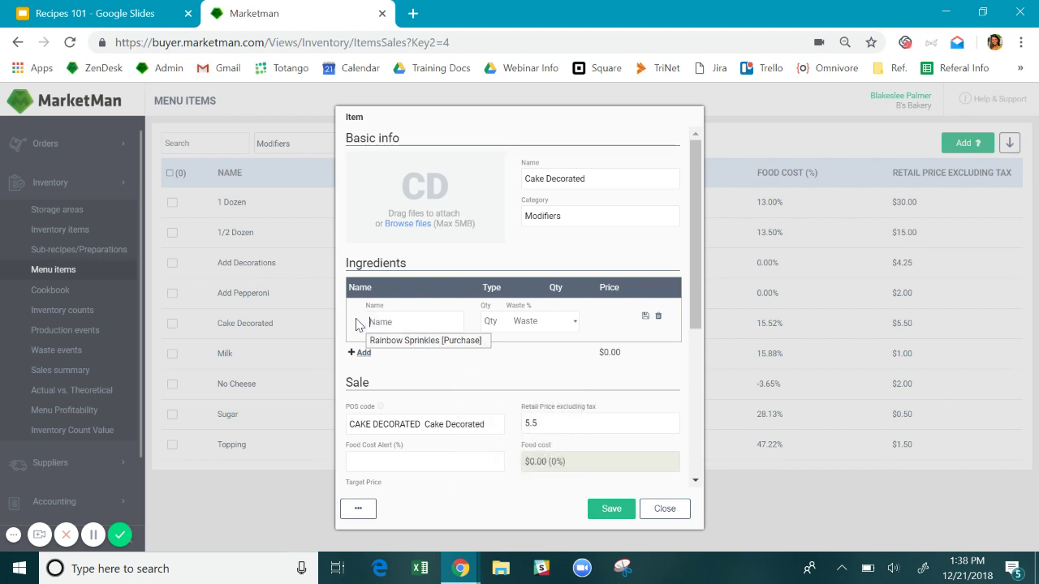
Add the Sprinkles sub-recipe to the Cake Decorated modifier with a quantity of 4.5 oz and save the item.
key("Caps_Lock")
type("S")
key("Caps_Lock")
type("pri")
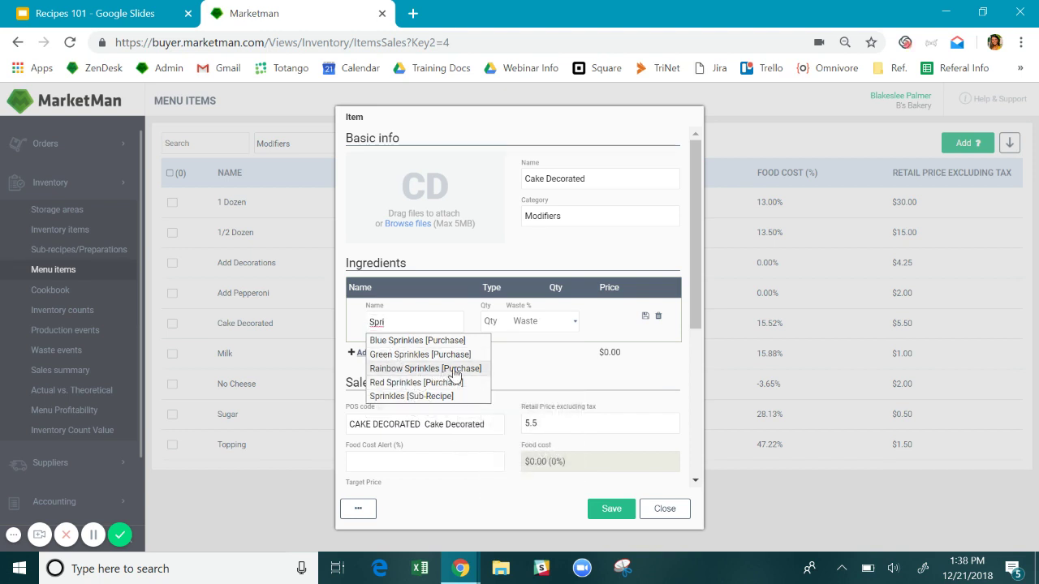
left_click(388, 397)
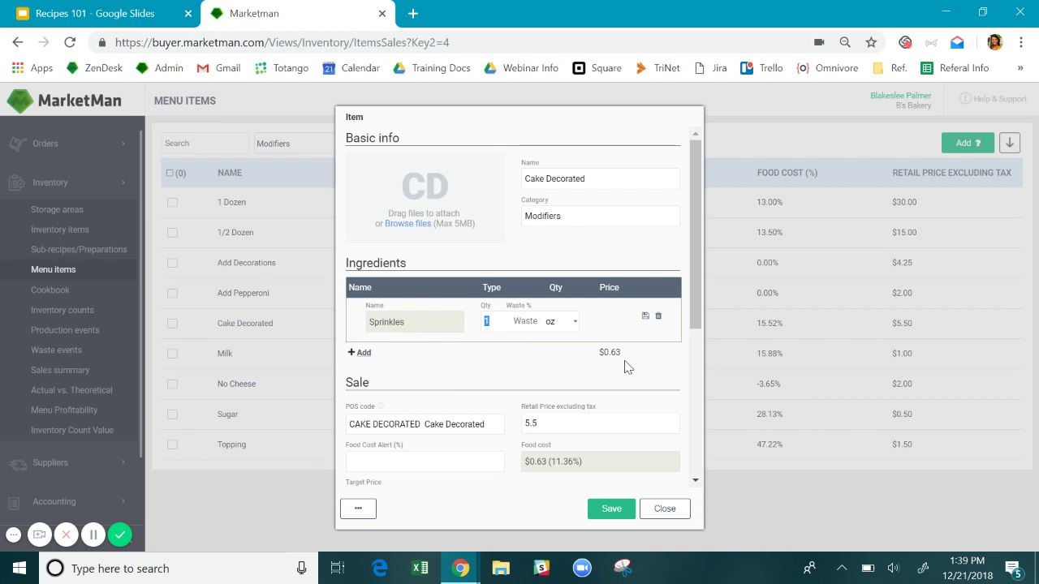
type("4.5")
scroll(608, 239, "down", 1)
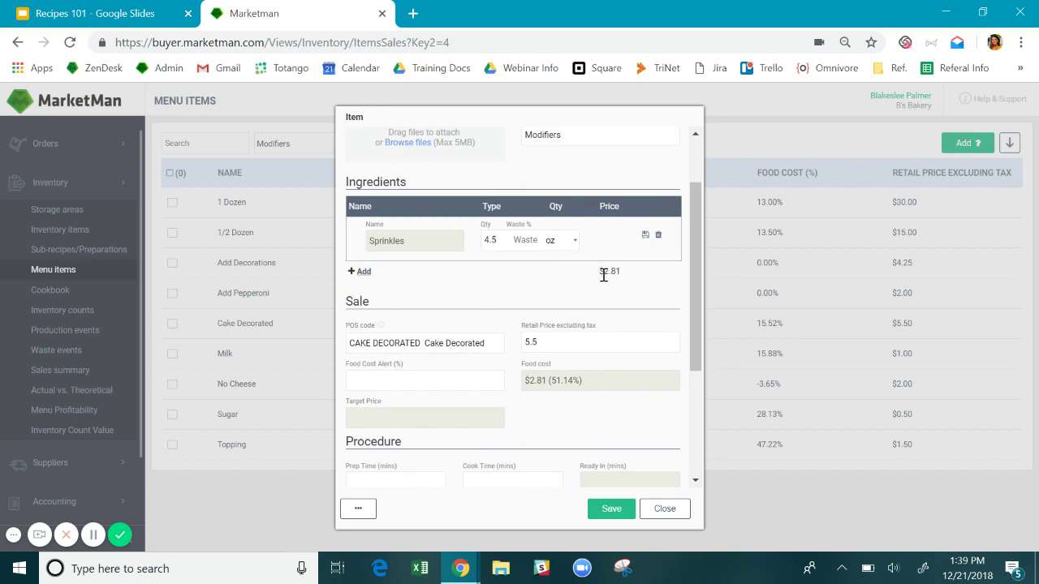
left_click_drag(604, 275, 619, 274)
scroll(581, 396, "down", 1)
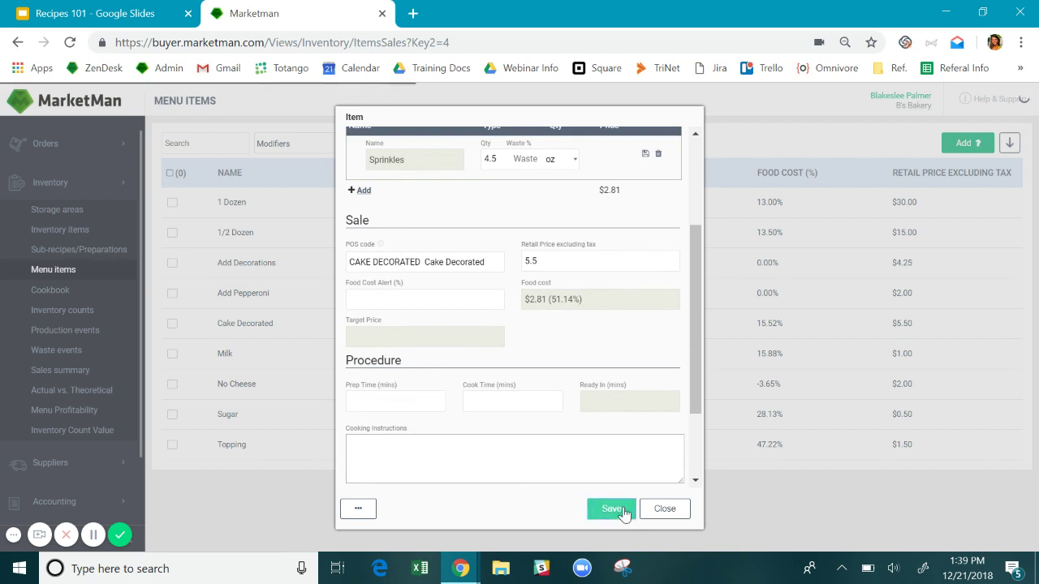
left_click(613, 509)
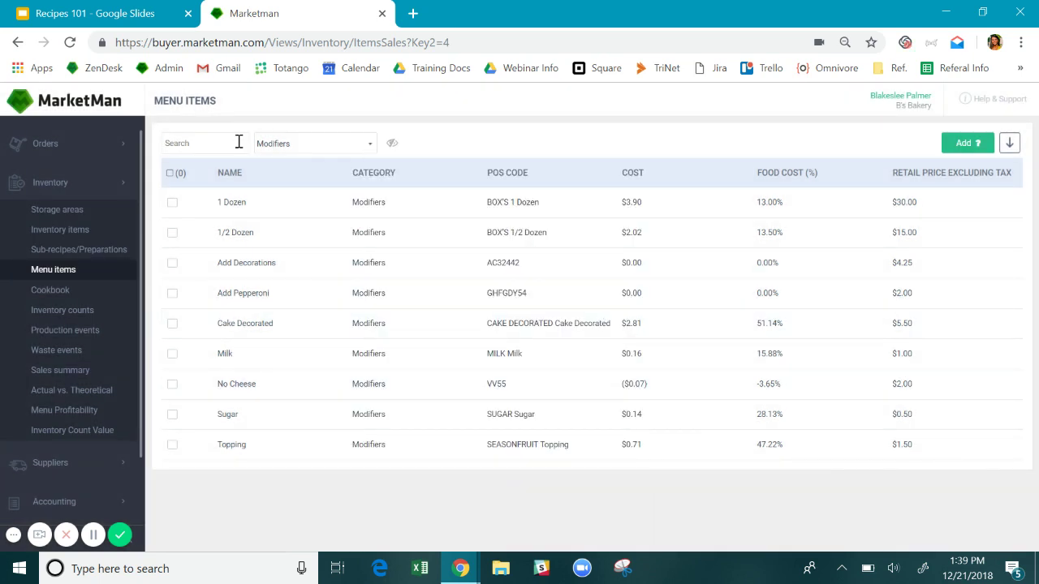
Remove the Modifiers category filter and search the menu items for "Coc".
left_click(282, 145)
scroll(280, 190, "up", 3)
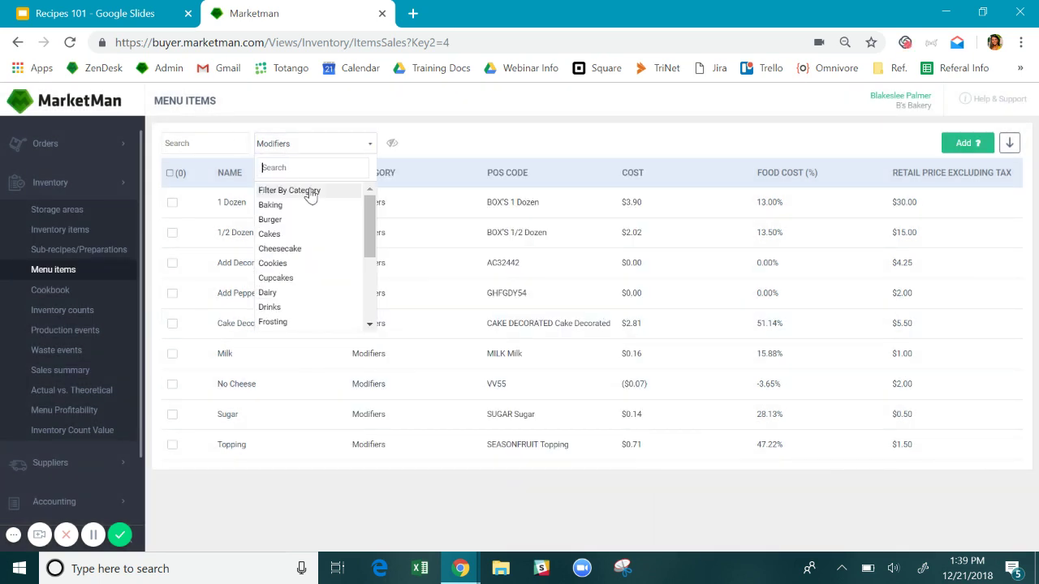
left_click(280, 190)
left_click(226, 149)
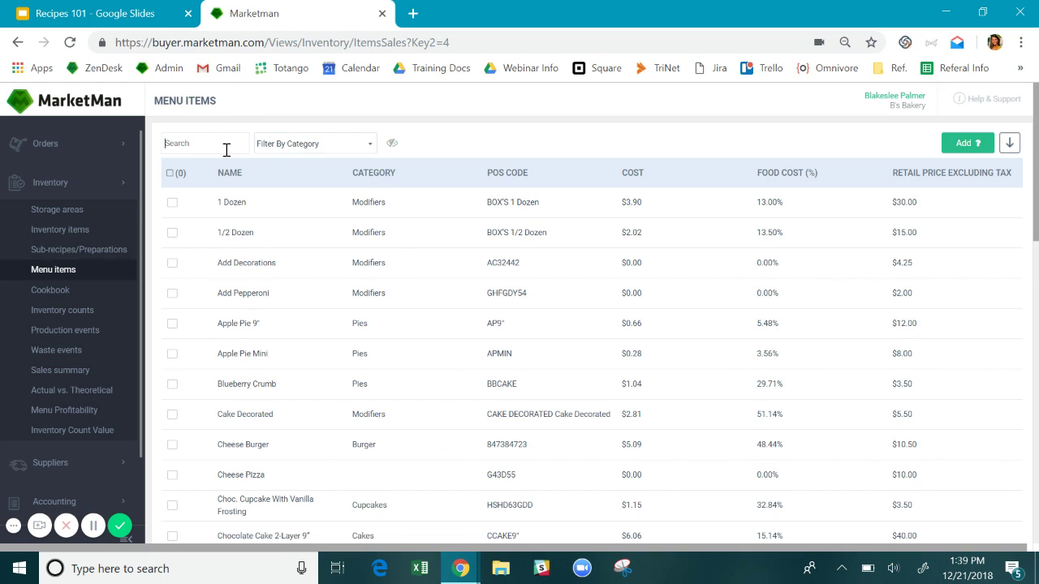
key("Caps_Lock")
type("C")
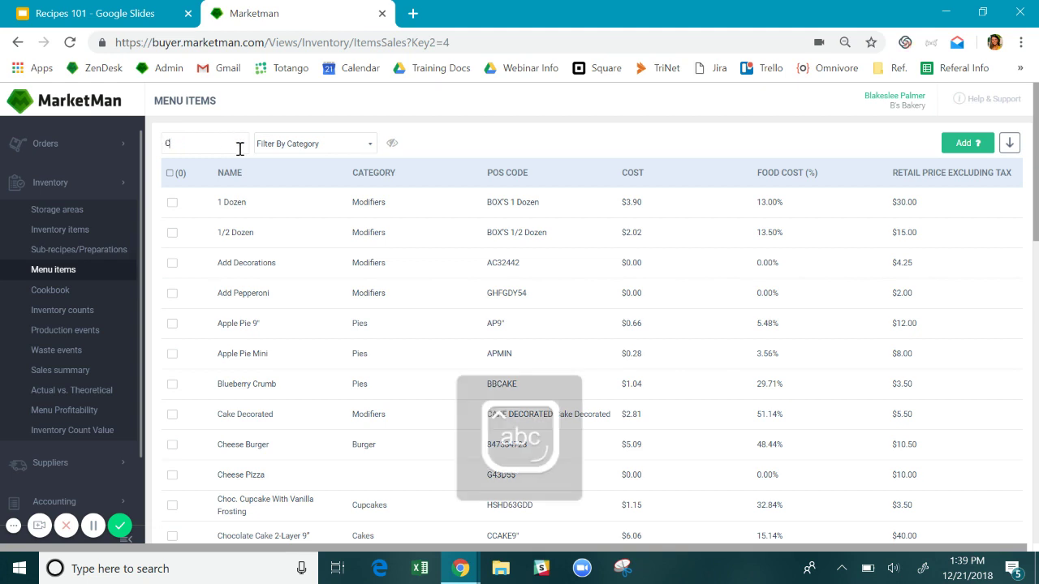
type("oc")
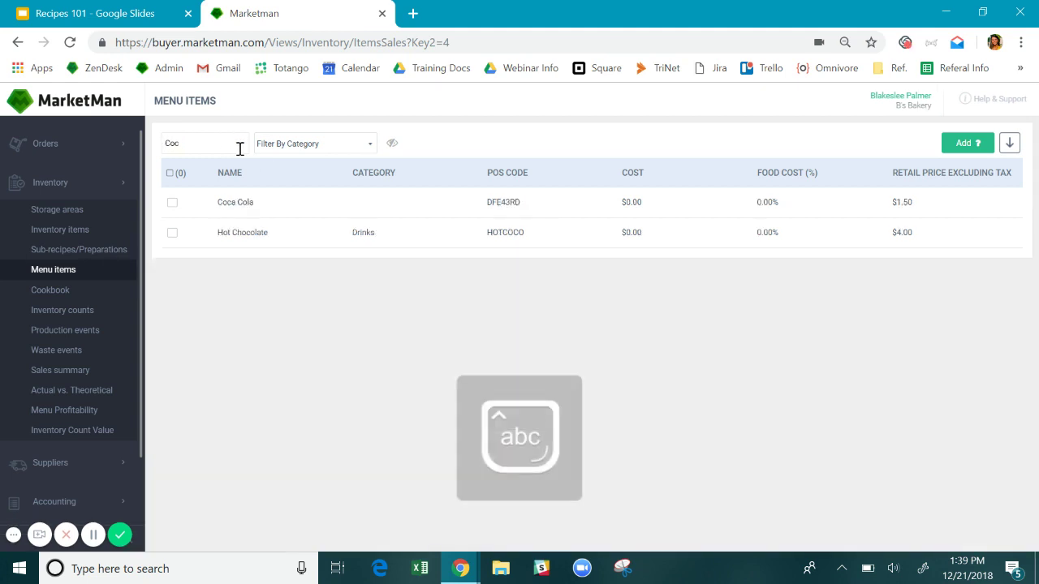
Add the purchased item Coke to the Coca Cola menu item with a quantity of 1 EA and save it.
left_click(287, 211)
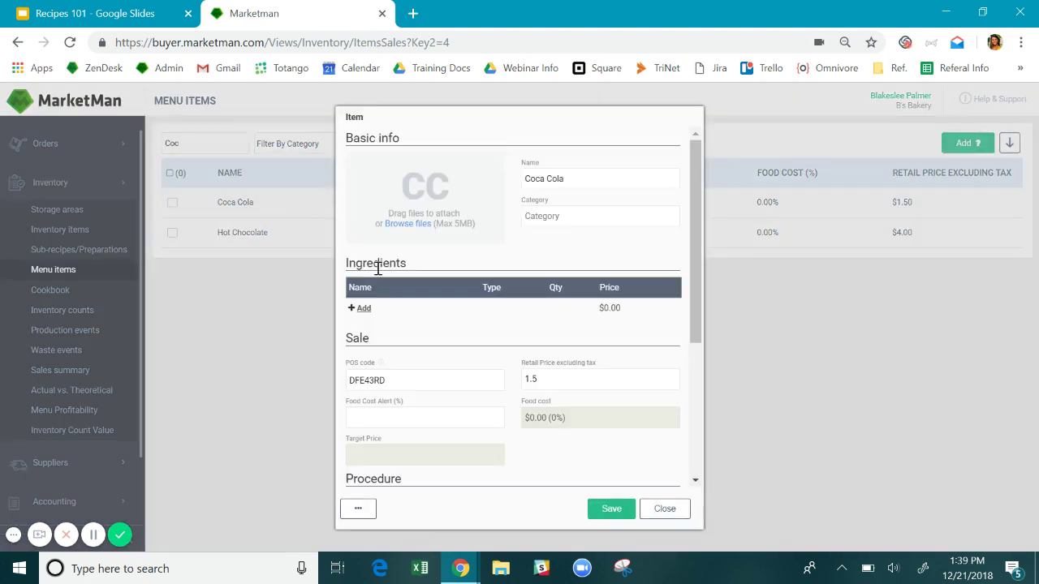
left_click(363, 309)
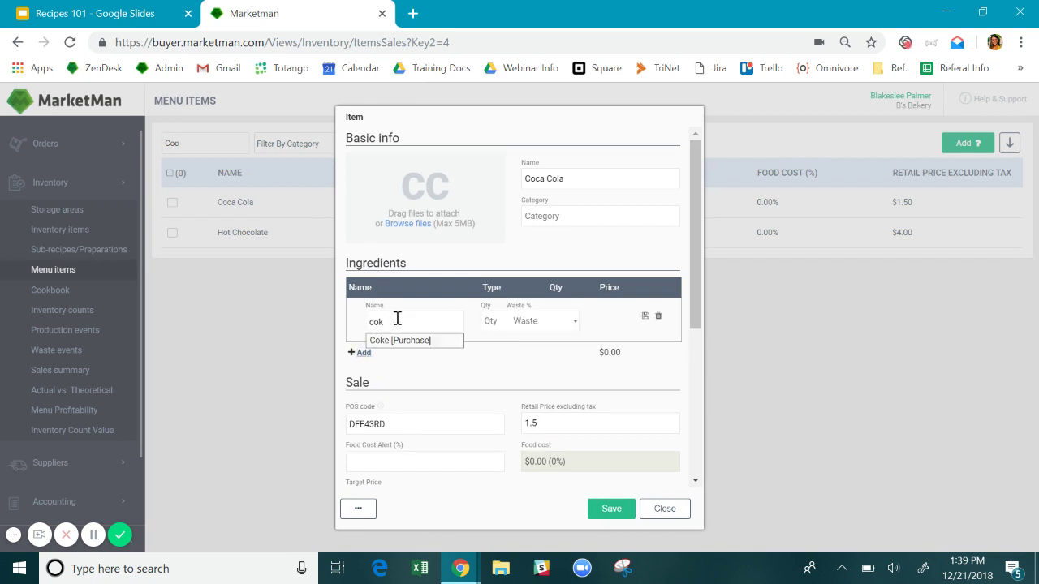
left_click(396, 343)
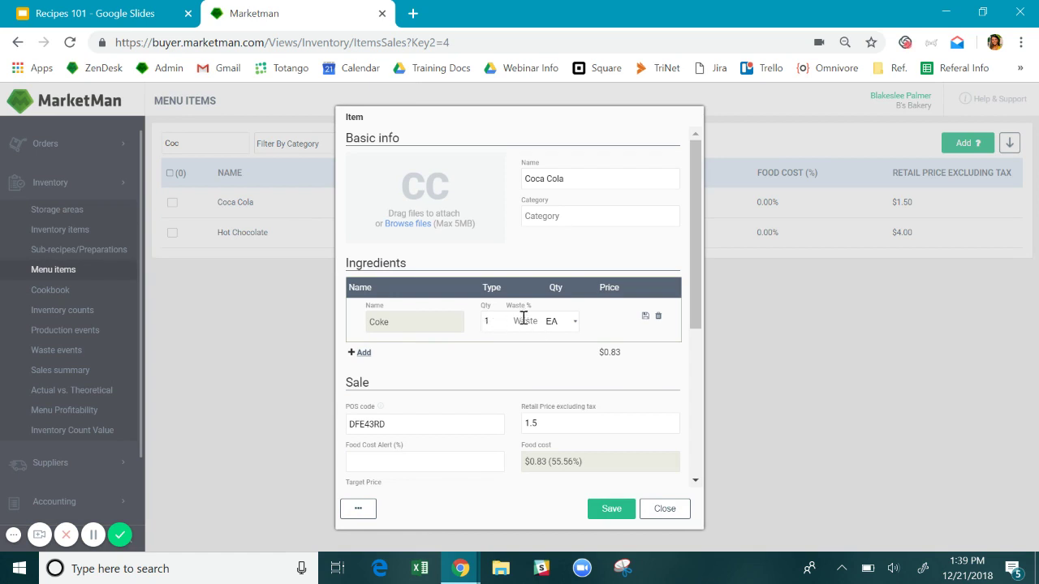
left_click(486, 321)
left_click(618, 507)
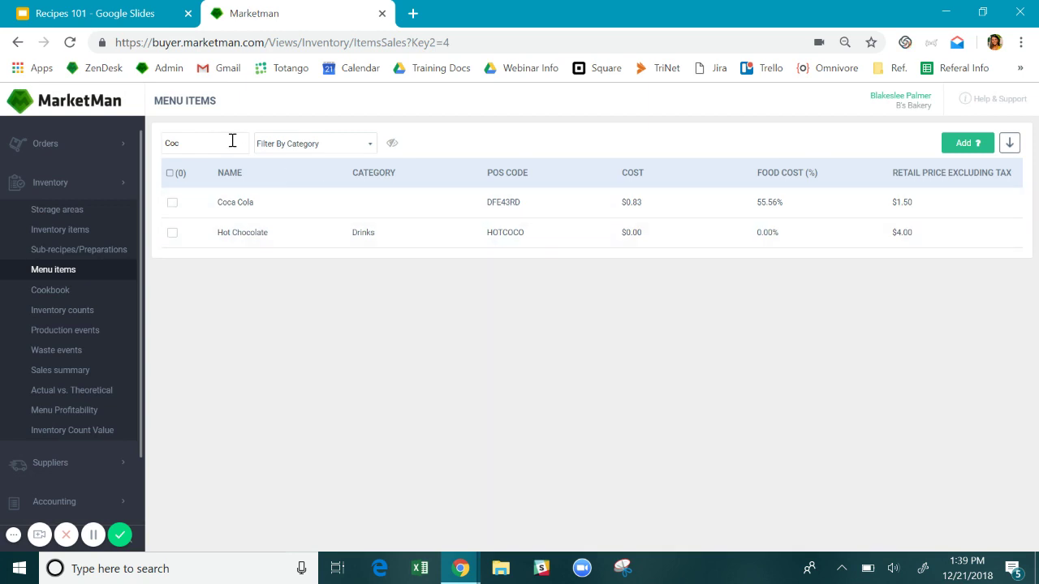
Replace the menu item search with "hot" and open the Hot Chocolate item.
left_click_drag(223, 141, 162, 136)
key("BackSpace")
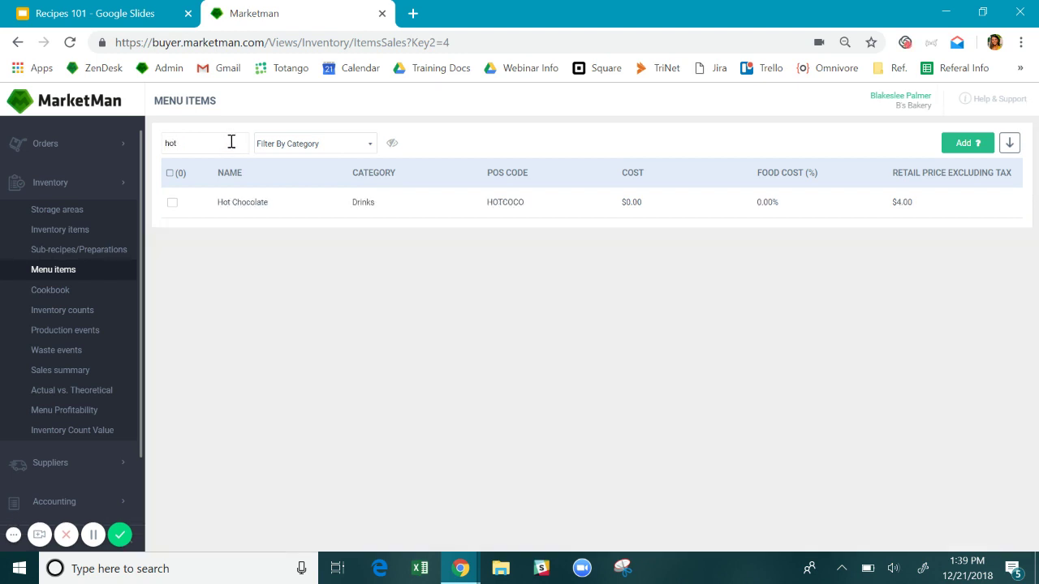
left_click(382, 209)
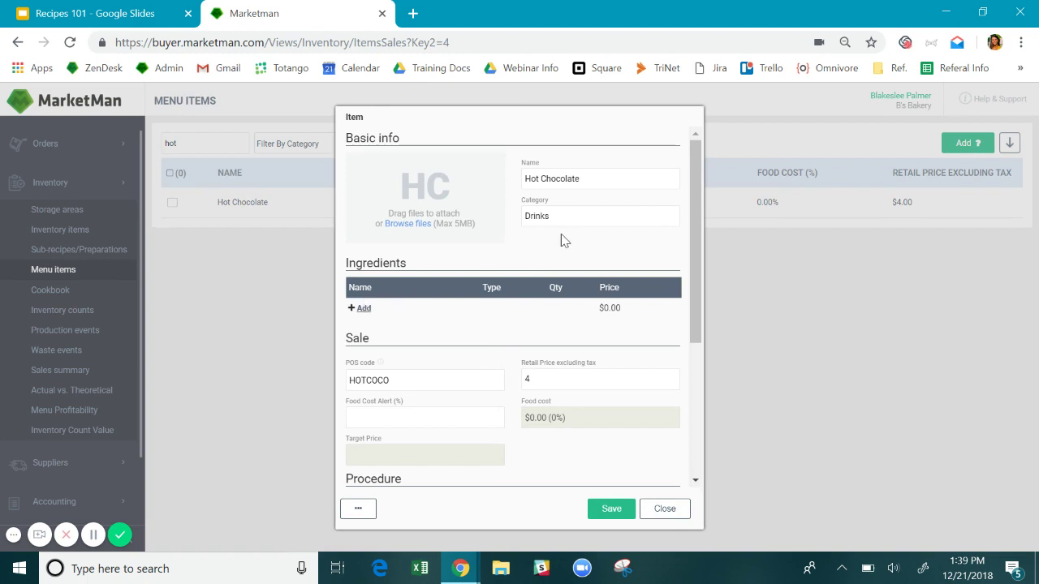
Add the Drink Togo Kit sub-recipe as an ingredient of Hot Chocolate with a quantity of 1 EA.
left_click(362, 308)
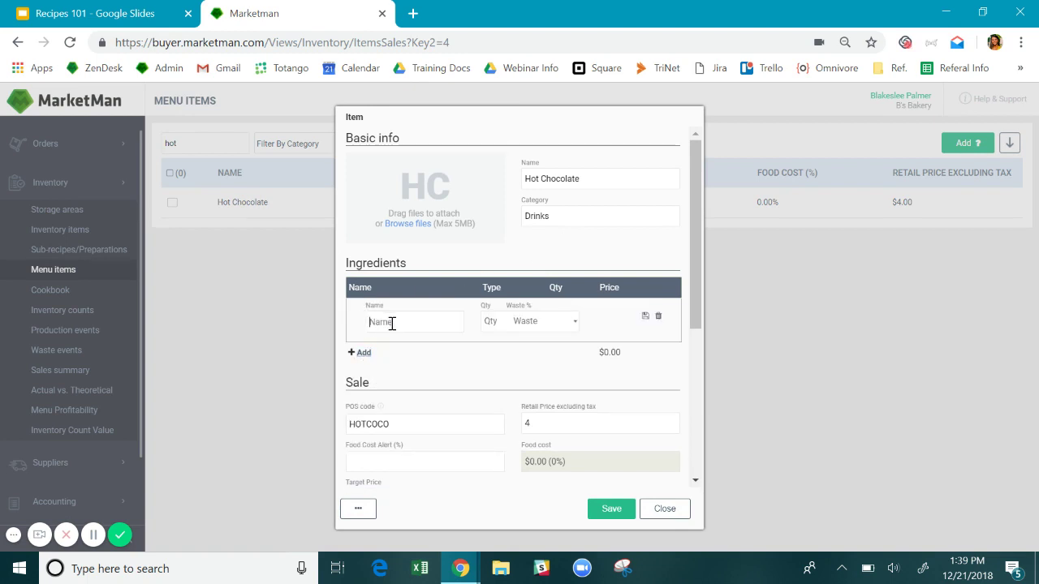
type("togo")
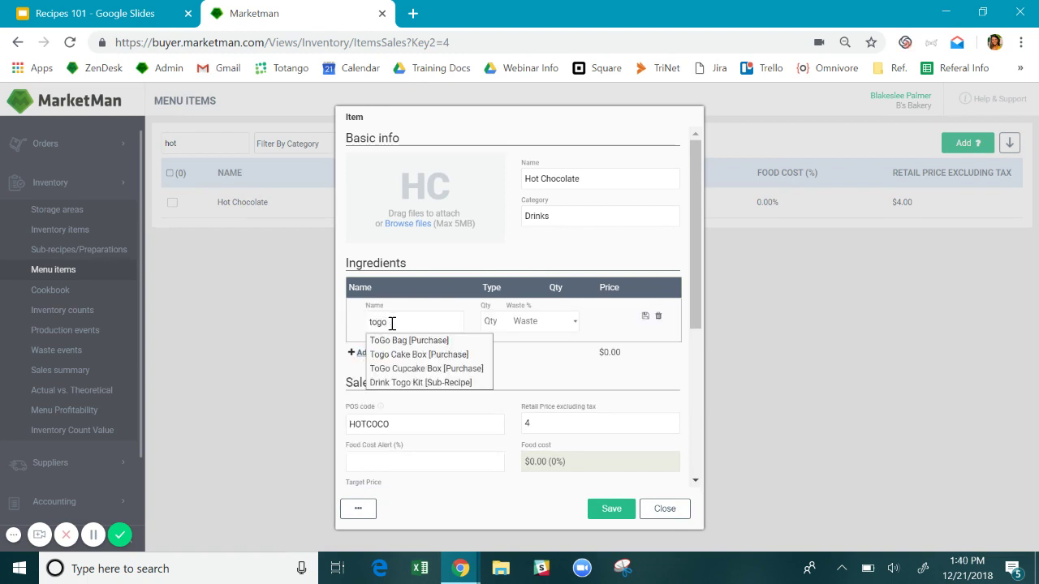
left_click(426, 383)
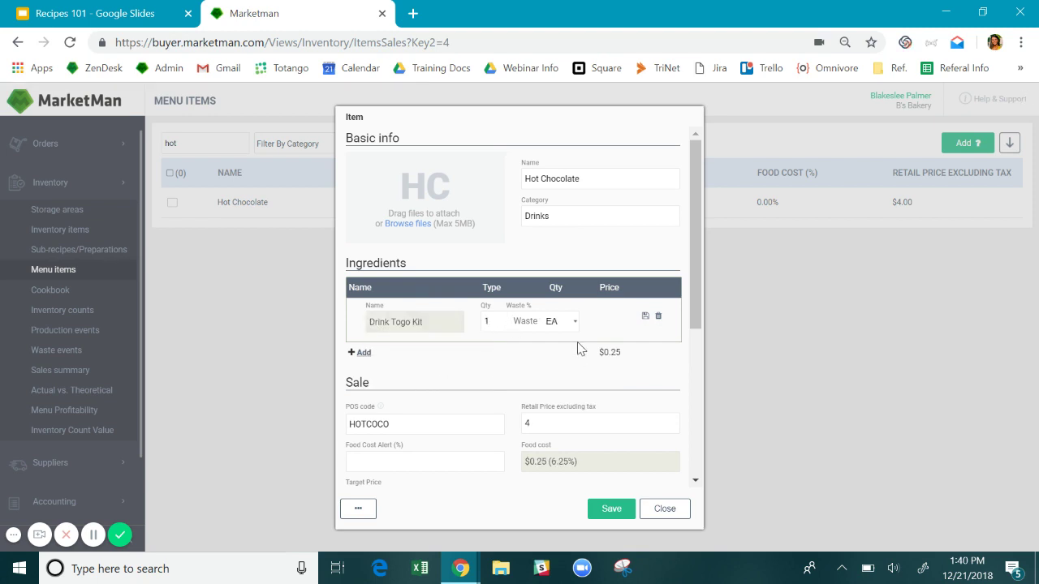
Add Hot Chocolate Mix as a second ingredient with a quantity of 3 oz and save the Hot Chocolate menu item.
left_click(360, 352)
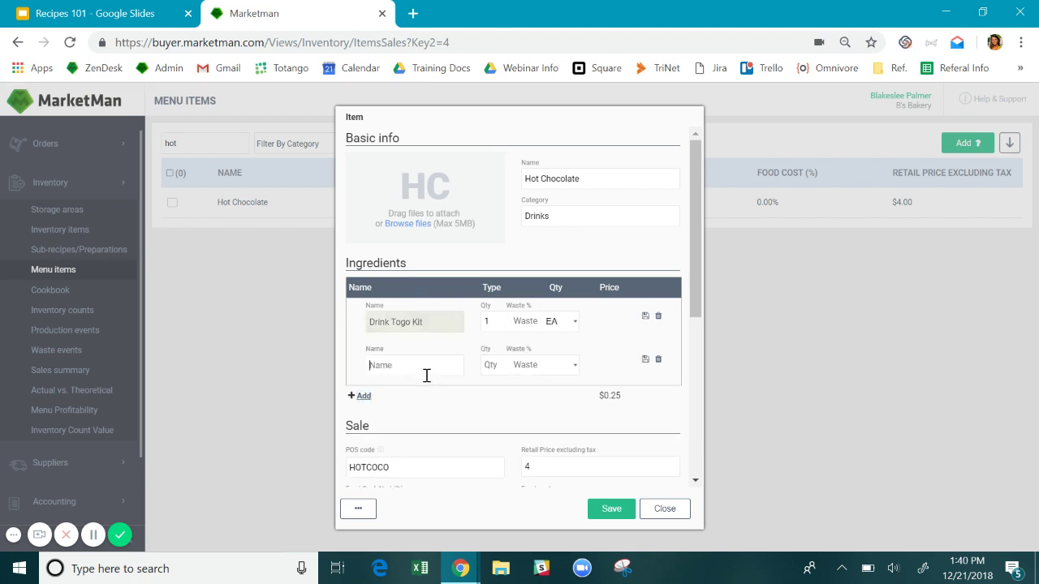
type("hot cho")
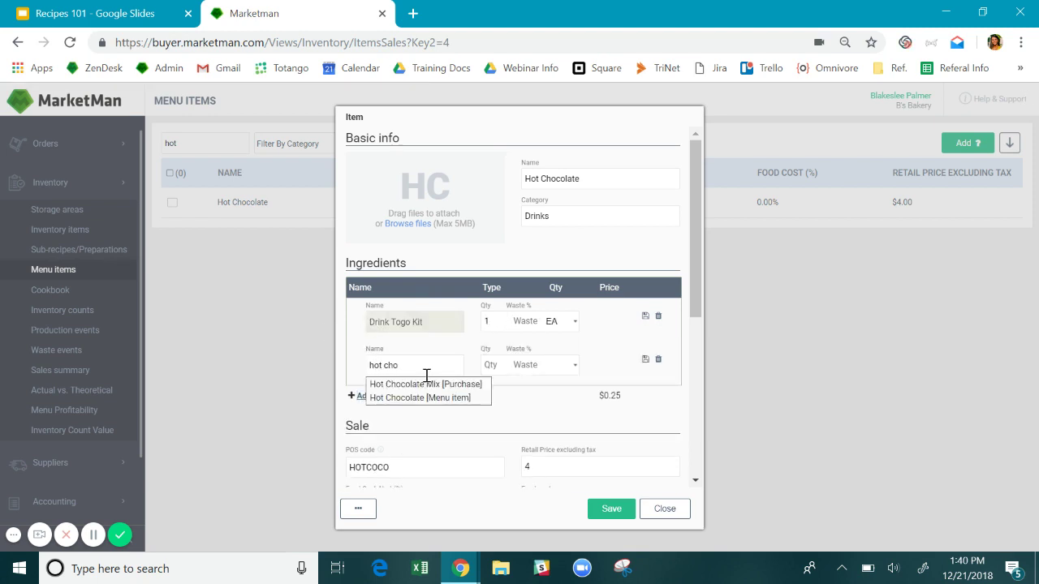
left_click(446, 384)
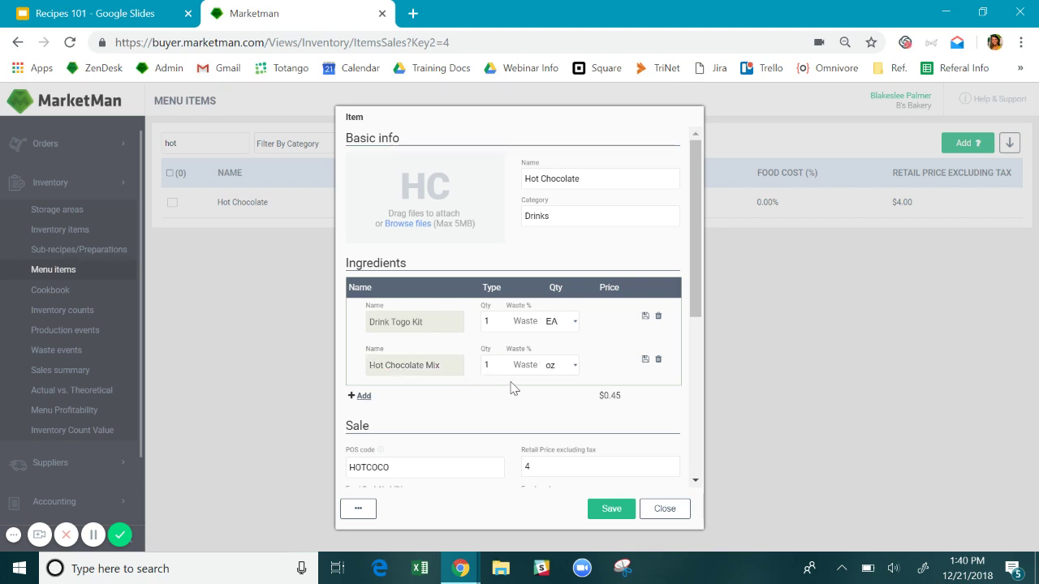
left_click(488, 365)
type("3")
left_click(602, 510)
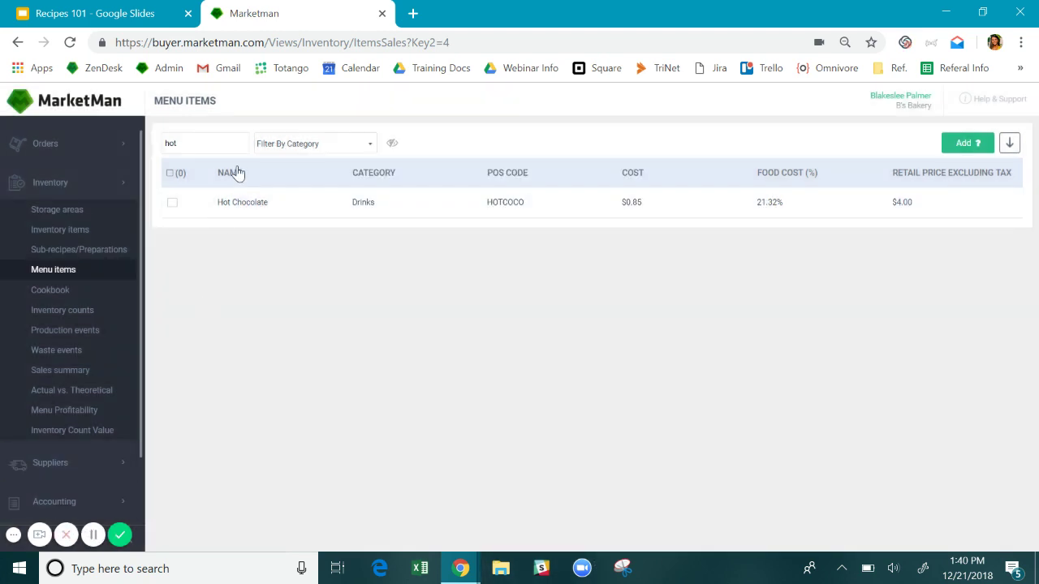
Clear the menu item search and review the costs and food cost percentages in the full list.
left_click_drag(220, 141, 156, 142)
key("BackSpace")
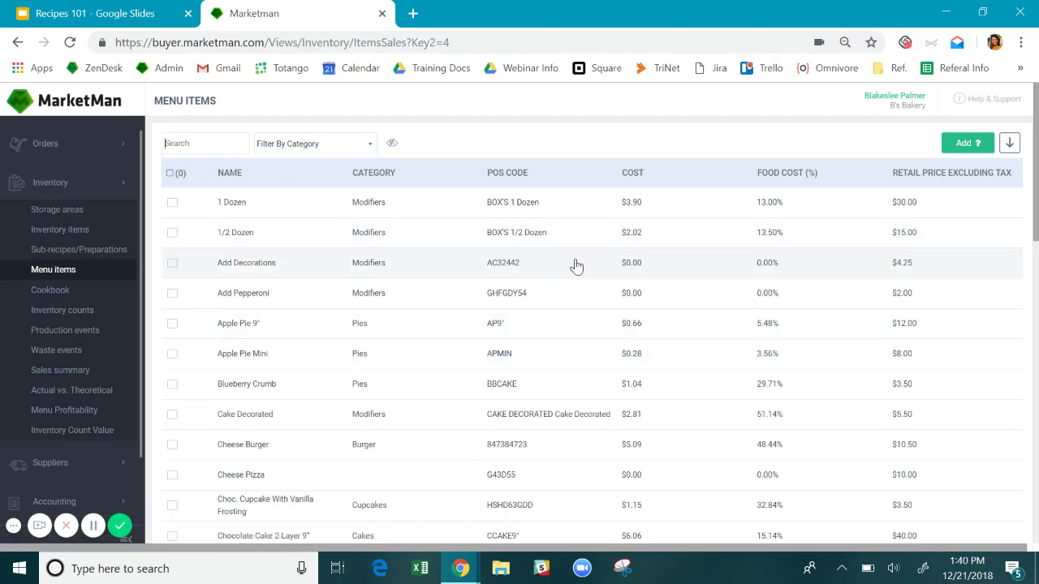
scroll(573, 267, "down", 10)
scroll(571, 272, "up", 10)
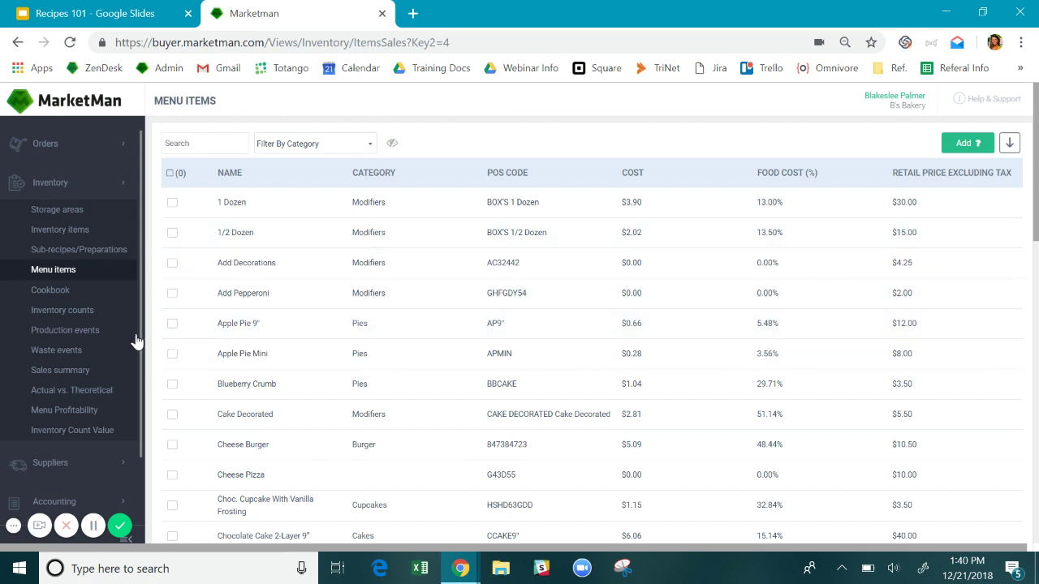
Open the Menu Profitability report for the current month and sort it by quantity sold, highest first.
left_click(55, 413)
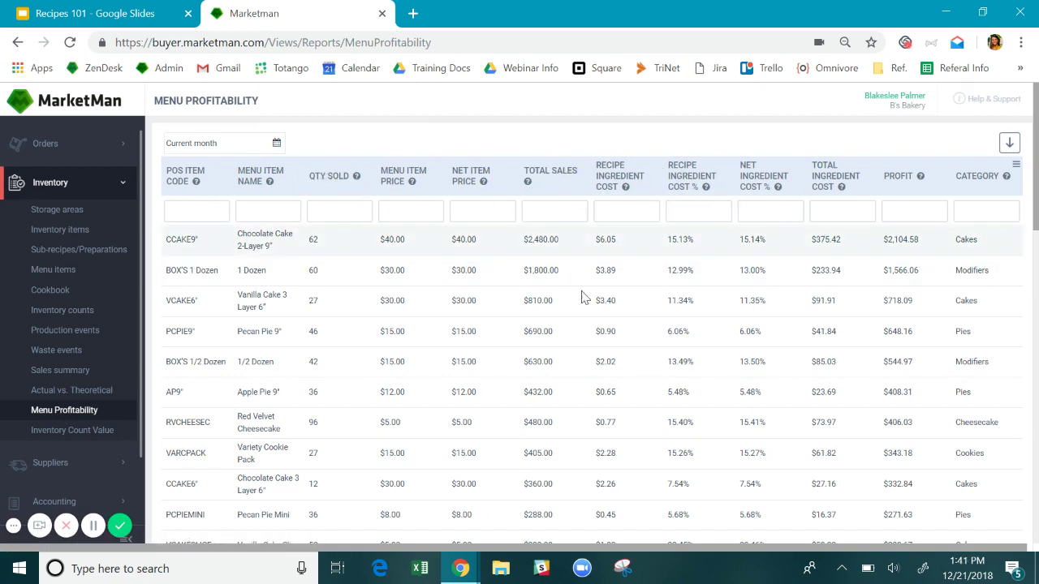
left_click(327, 176)
left_click(327, 176)
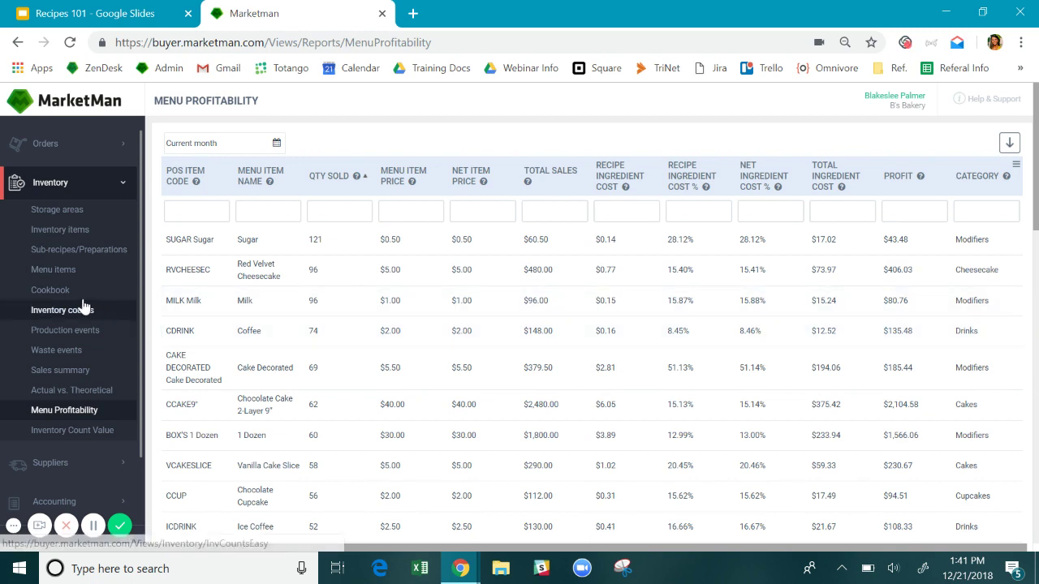
Open the bakery's Cookbook to view the recipes by category.
left_click(53, 298)
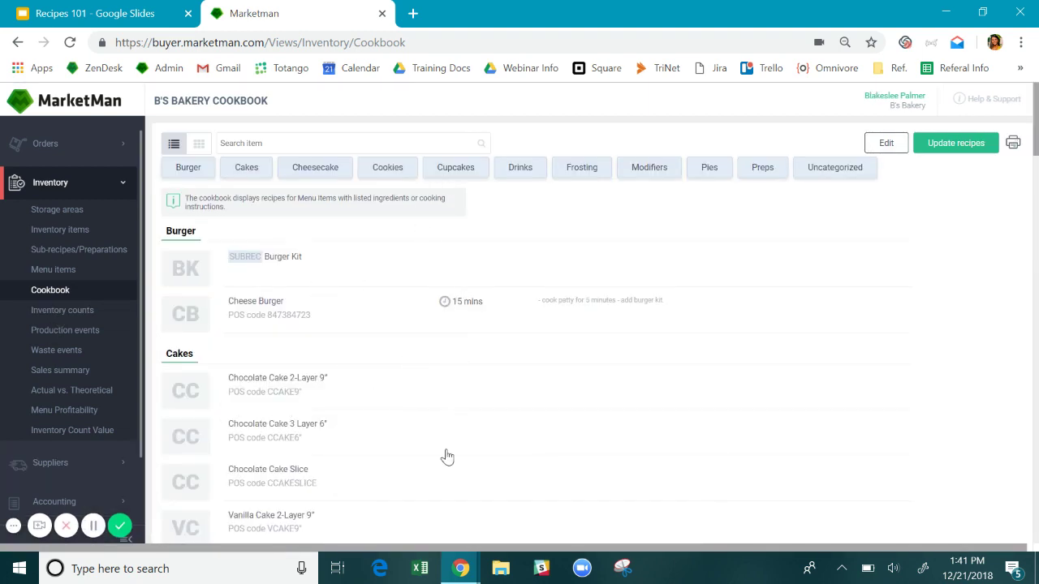
View the Cheese Burger recipe's prep and cook times, ingredients and procedure, and return to the cookbook list.
left_click(412, 306)
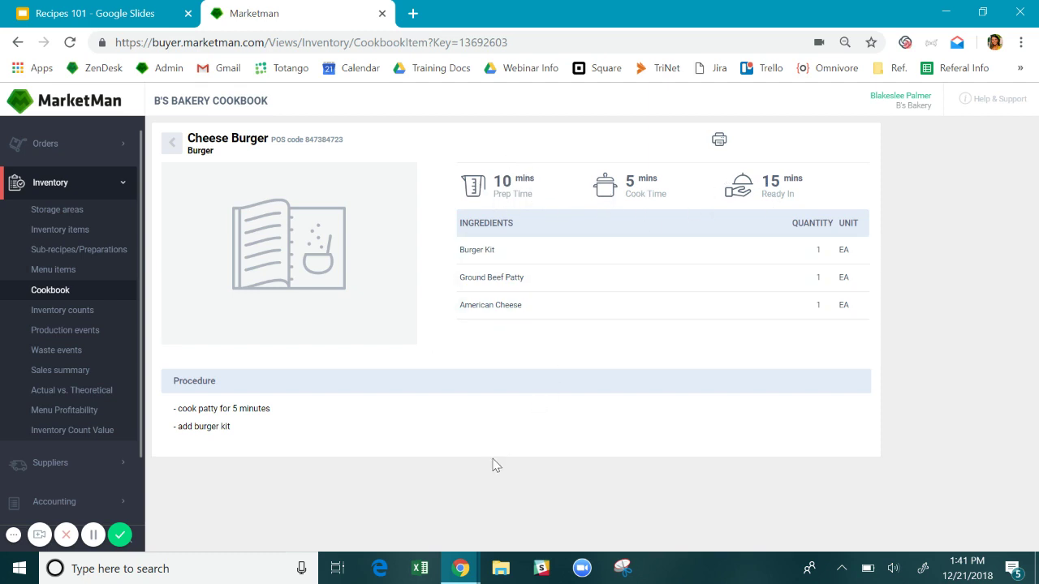
left_click(169, 140)
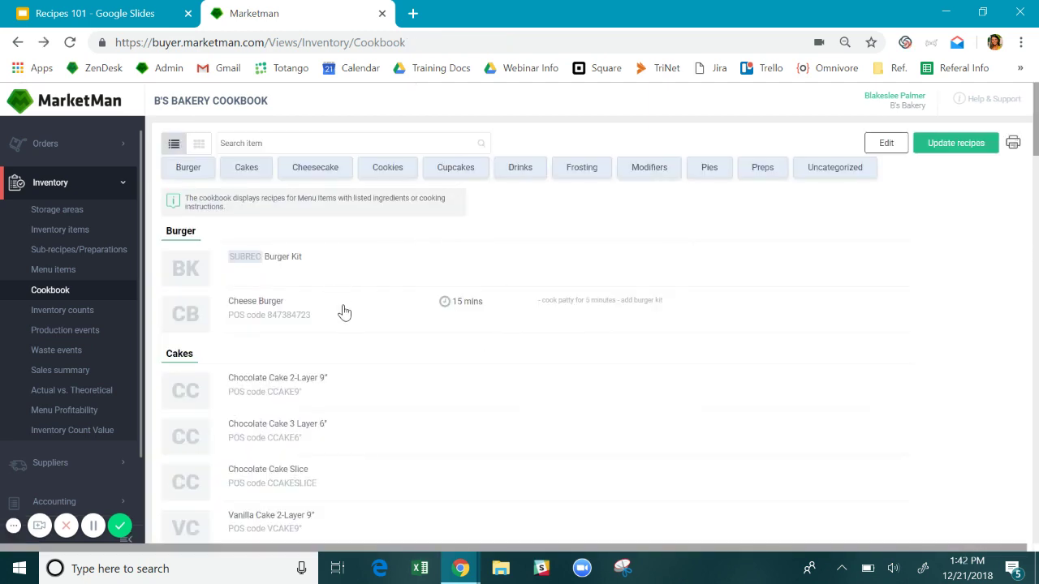
Open the Choc. Cupcake With Vanilla Frosting recipe from the Cupcakes category and preview its printout without printing.
scroll(347, 276, "down", 2)
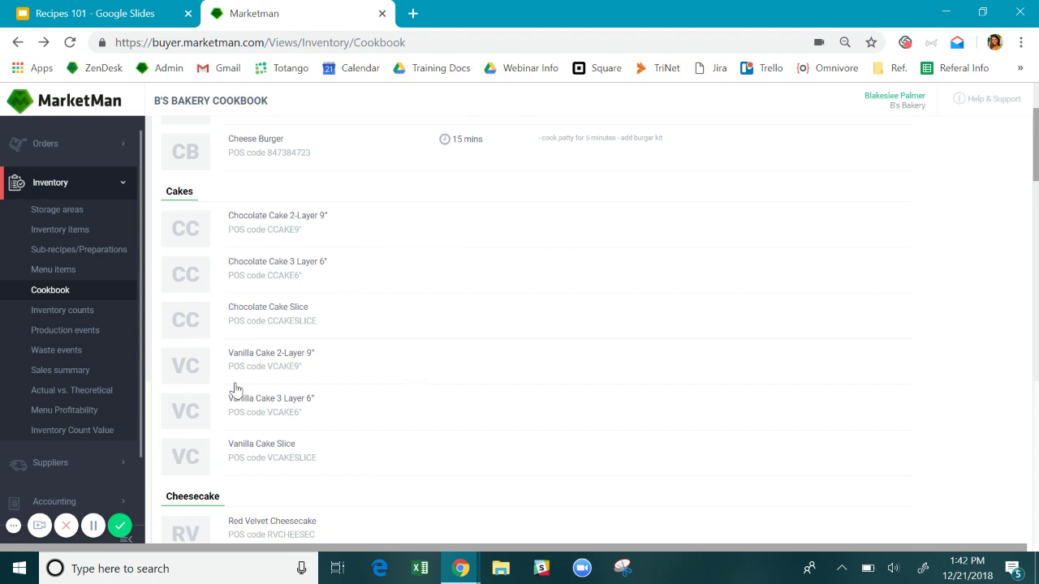
scroll(458, 406, "down", 1)
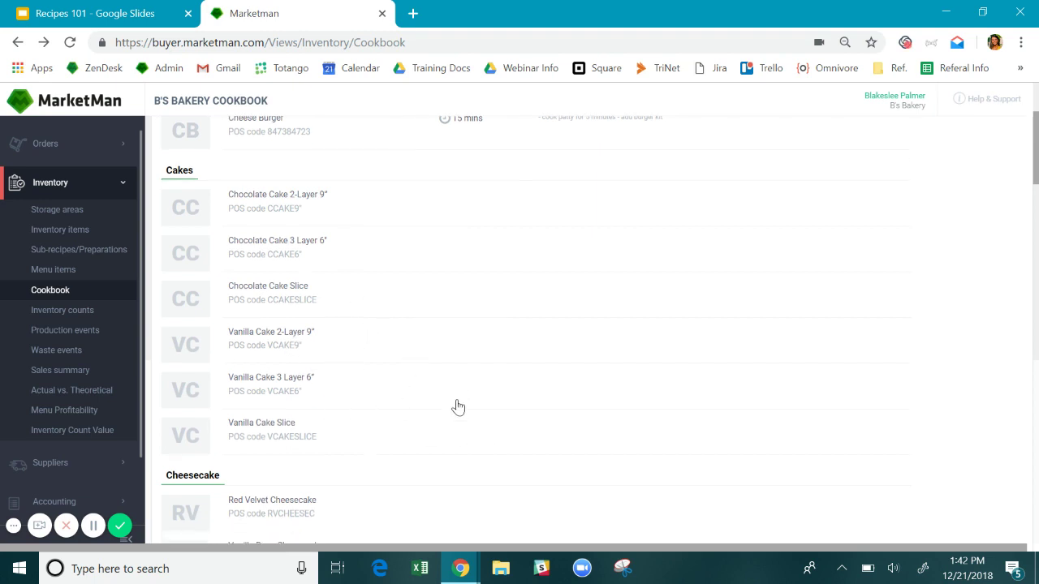
scroll(458, 406, "down", 5)
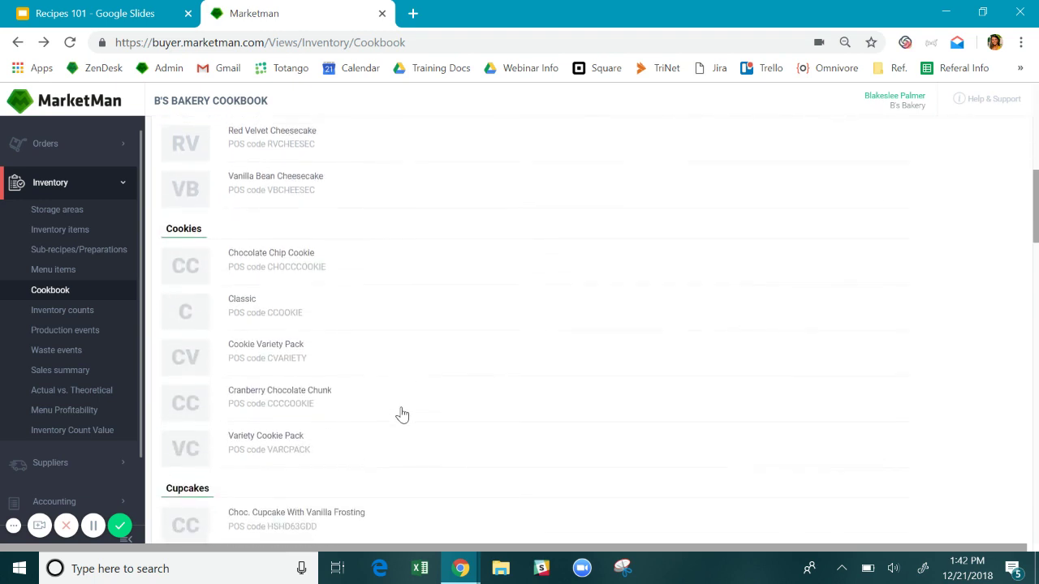
scroll(333, 431, "down", 1)
left_click(334, 431)
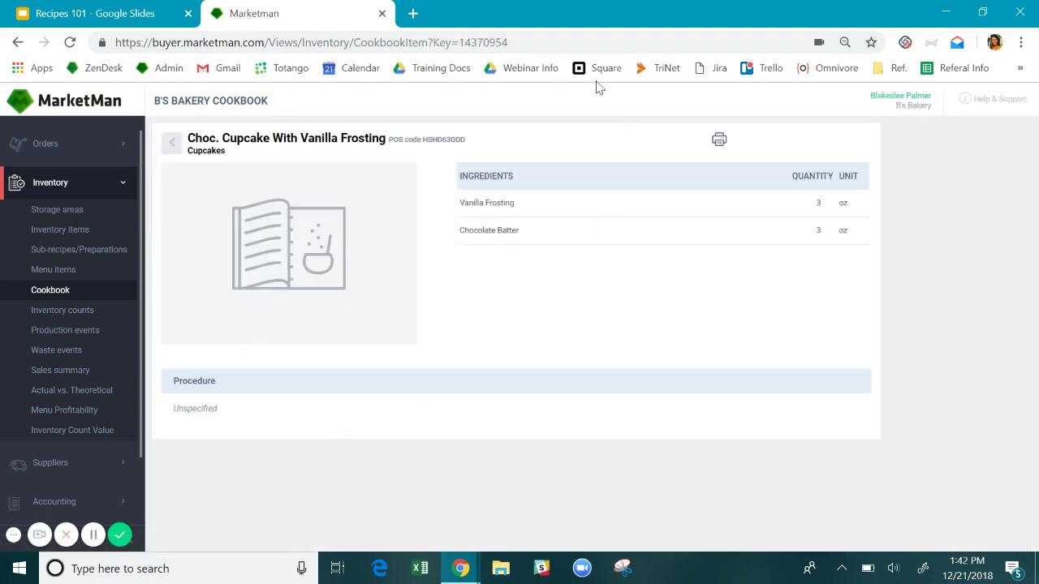
left_click(719, 142)
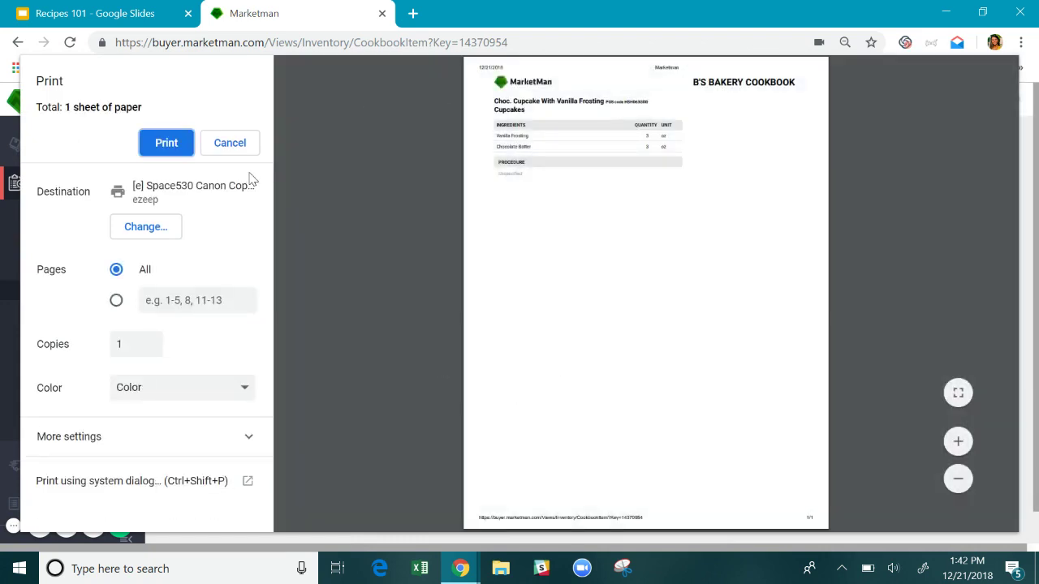
left_click(230, 144)
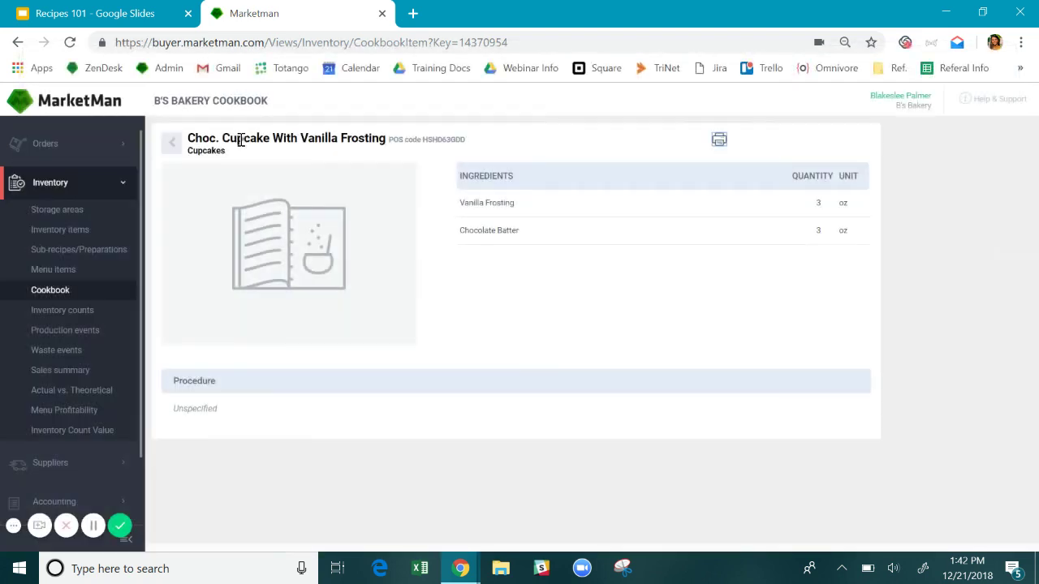
Return from the cupcake recipe to the full cookbook list and collapse the Inventory navigation section.
left_click(109, 182)
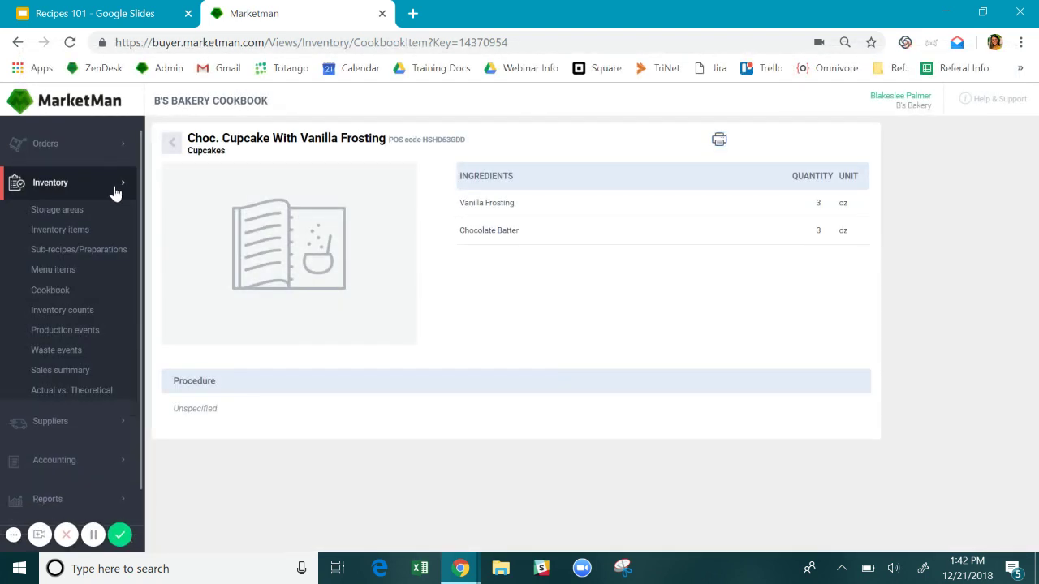
left_click(171, 144)
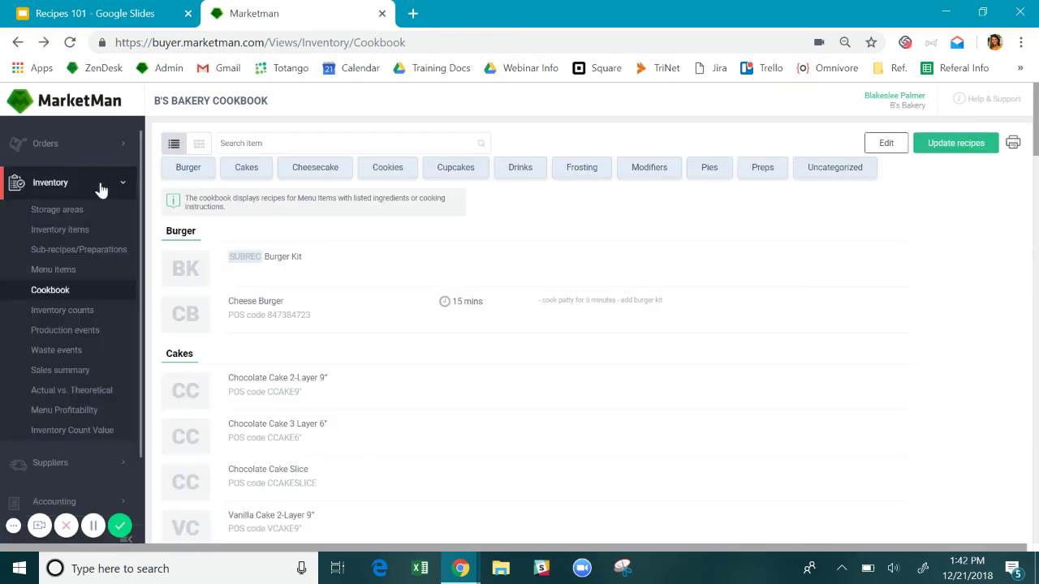
left_click(102, 187)
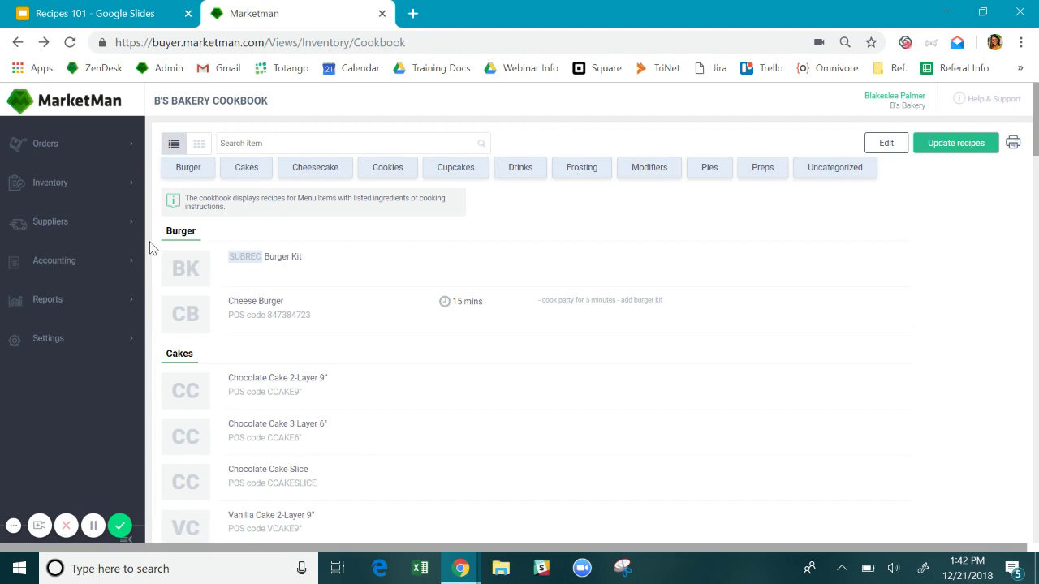